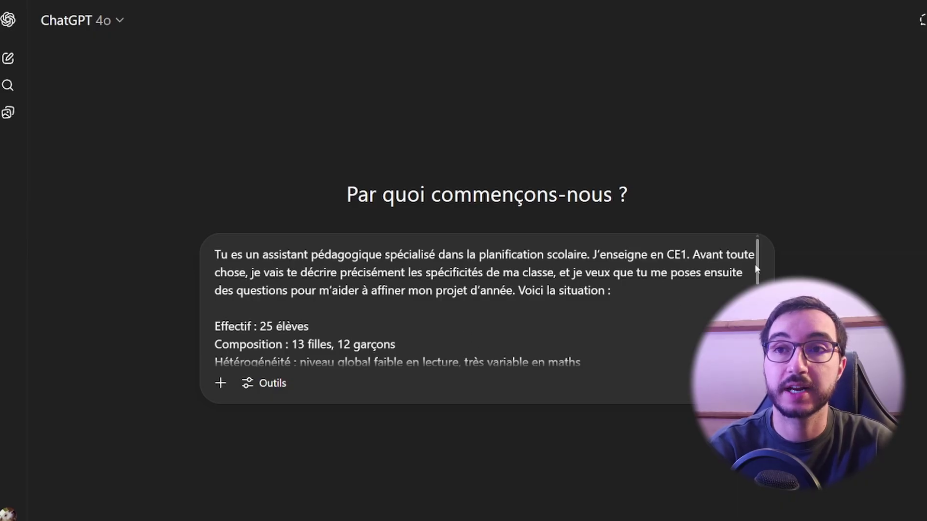
Read through the drafted CE1 prompt, from the class profile and special needs to the requested analysis grid, teaching priorities and follow-up questions.
left_click_drag(757, 263, 758, 281)
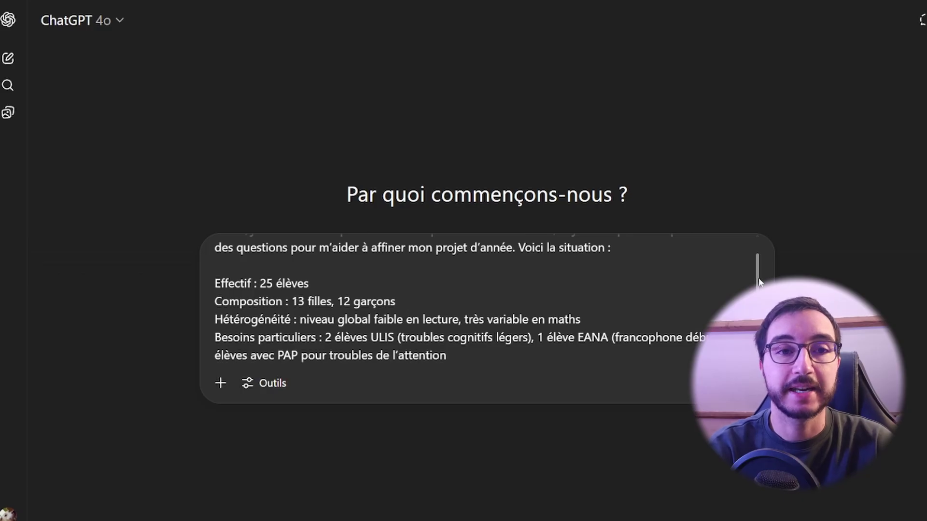
left_click_drag(759, 281, 759, 307)
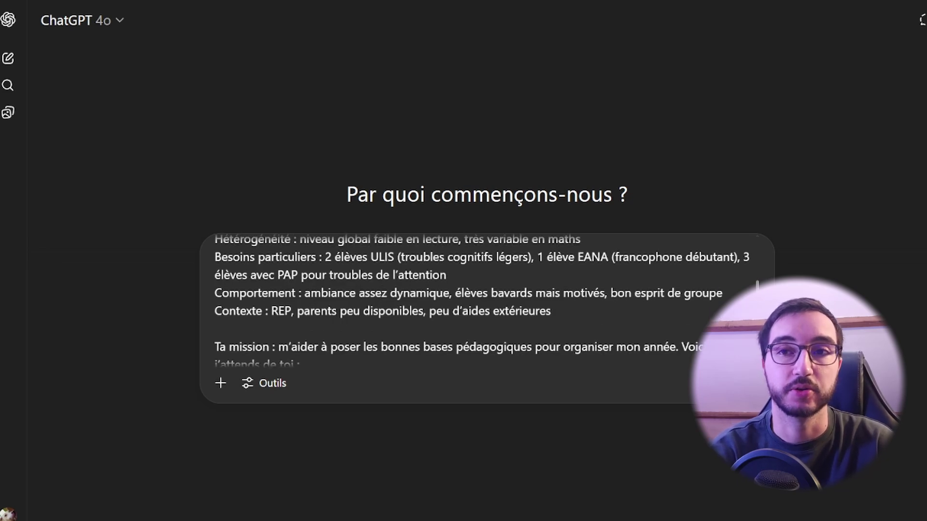
scroll(482, 300, "down", 2)
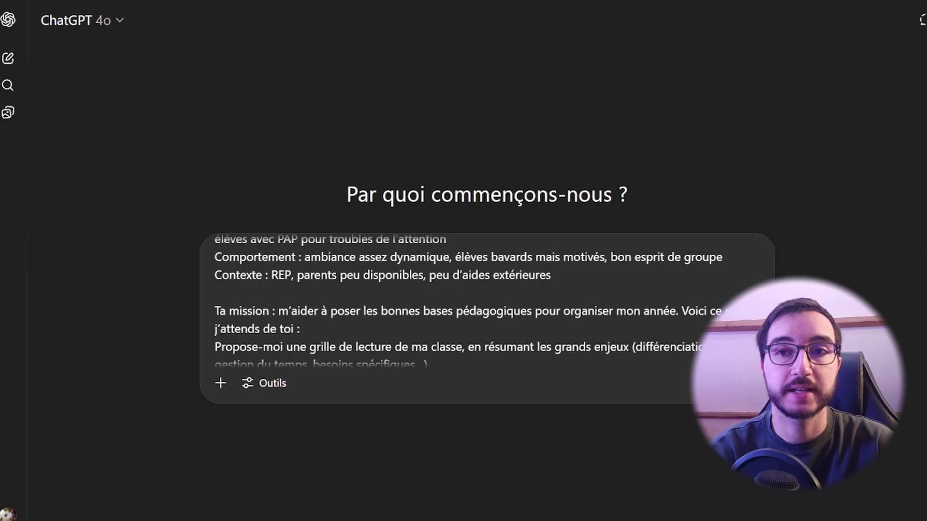
scroll(479, 300, "down", 2)
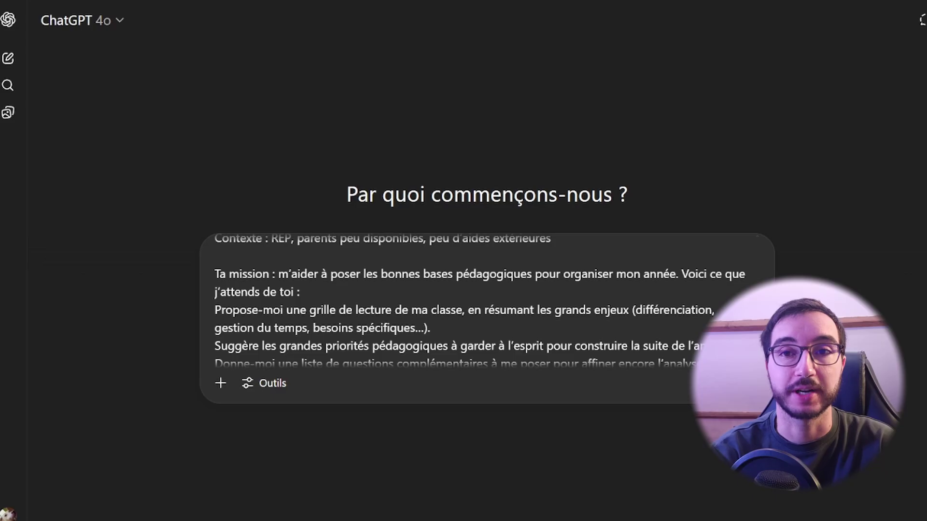
scroll(480, 300, "down", 1)
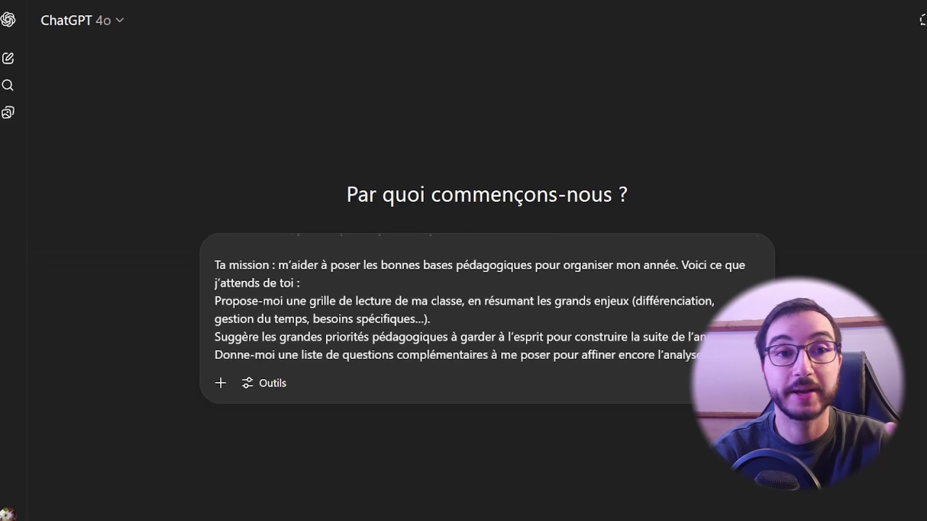
scroll(479, 300, "down", 1)
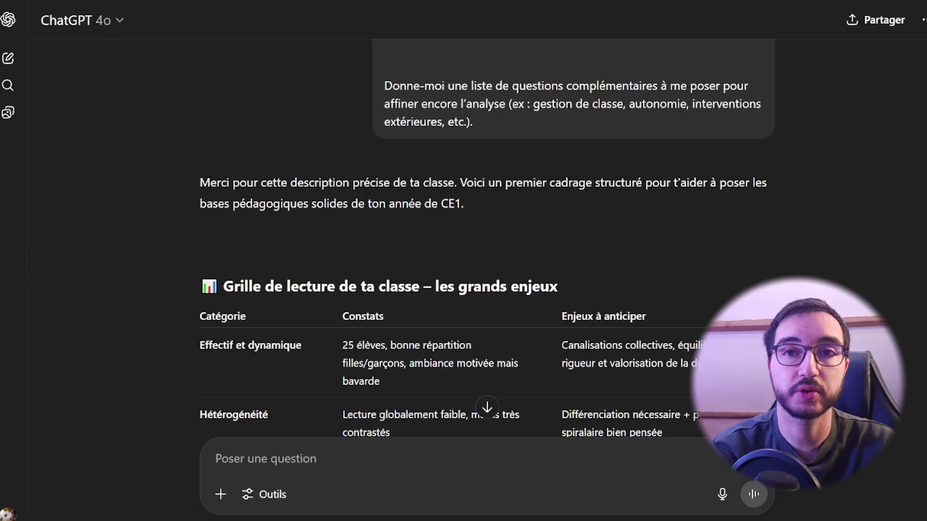
Examine the class analysis reply, covering the grid of main issues, the teaching priorities and the complementary questions.
scroll(486, 241, "down", 3)
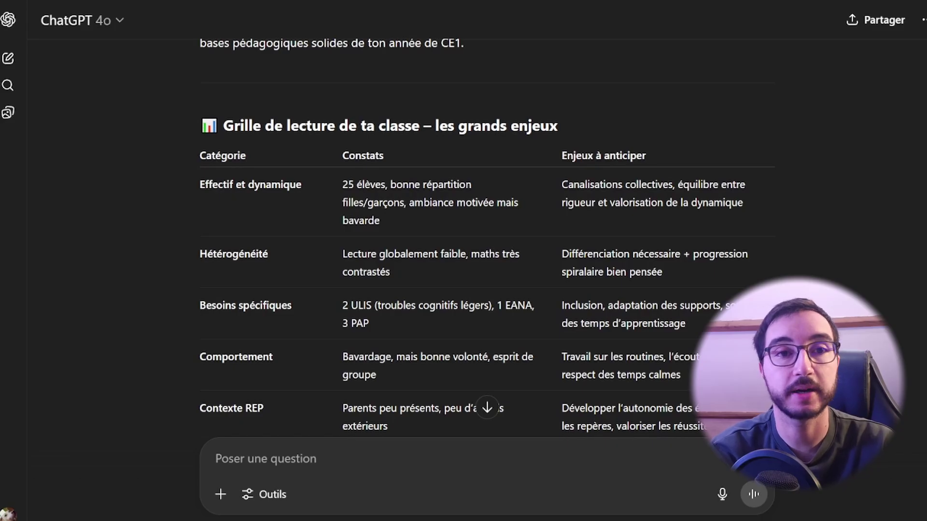
scroll(487, 236, "down", 1)
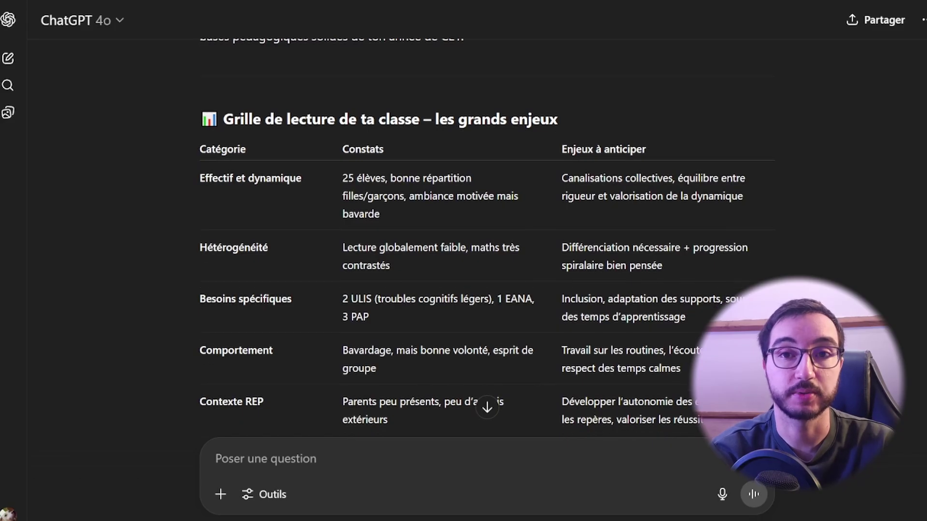
scroll(486, 241, "down", 1)
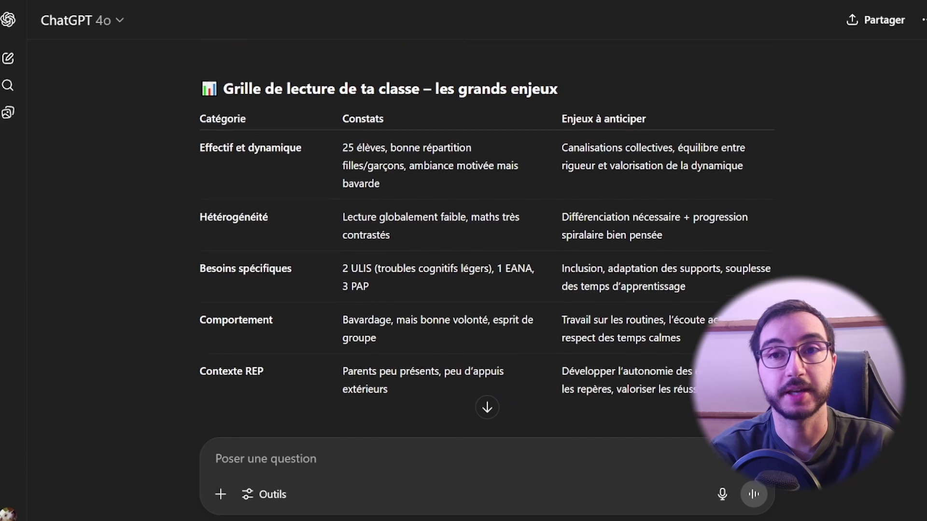
scroll(487, 241, "down", 6)
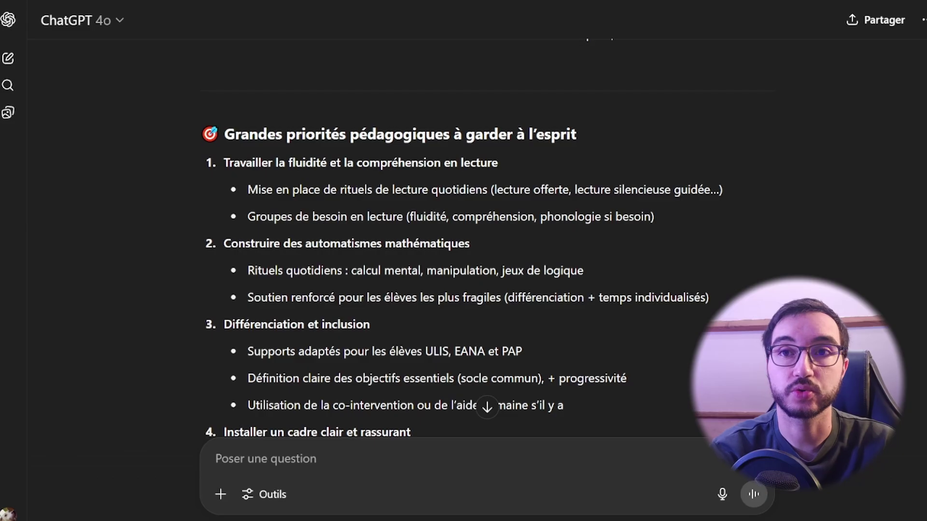
scroll(486, 242, "down", 1)
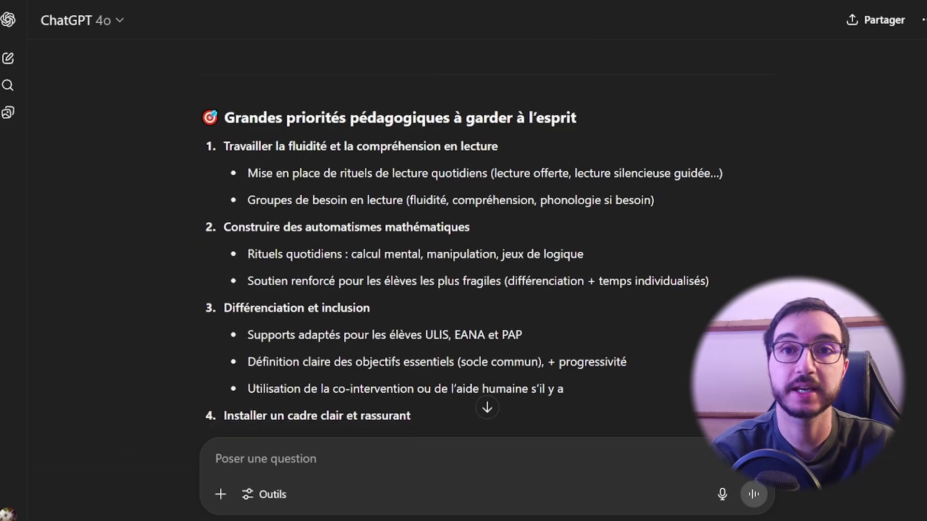
scroll(487, 241, "down", 2)
scroll(486, 241, "down", 2)
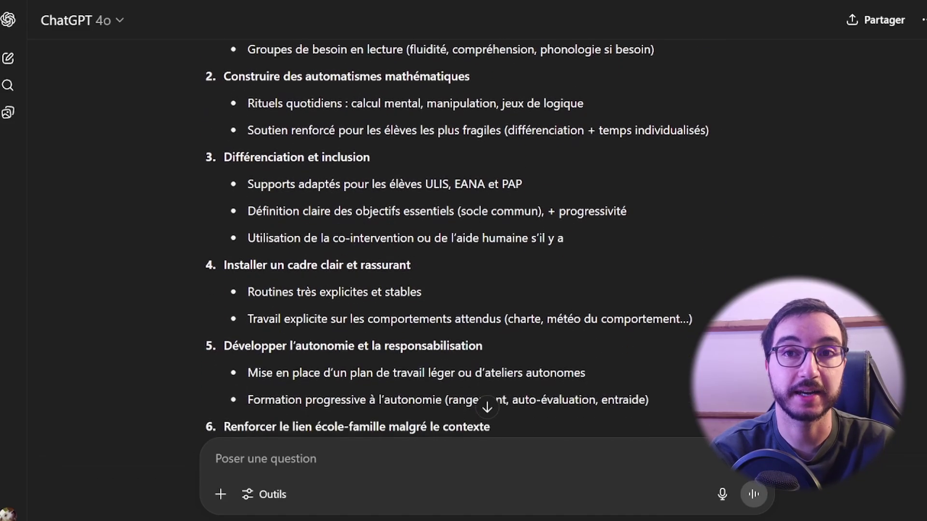
scroll(486, 241, "down", 1)
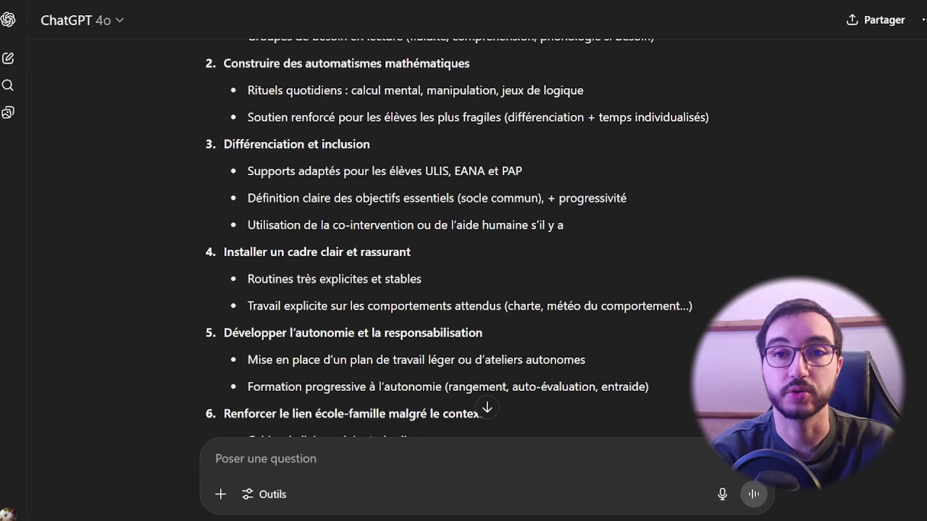
scroll(487, 242, "down", 2)
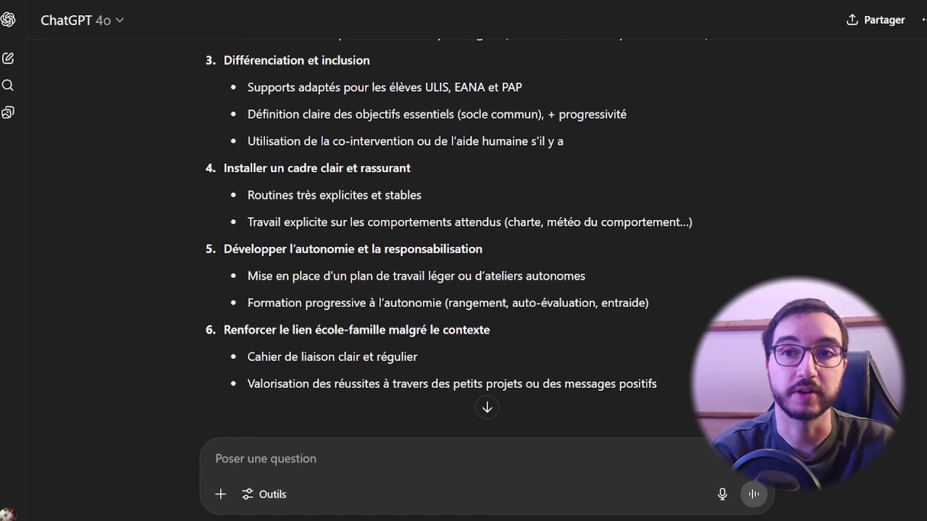
scroll(487, 241, "down", 5)
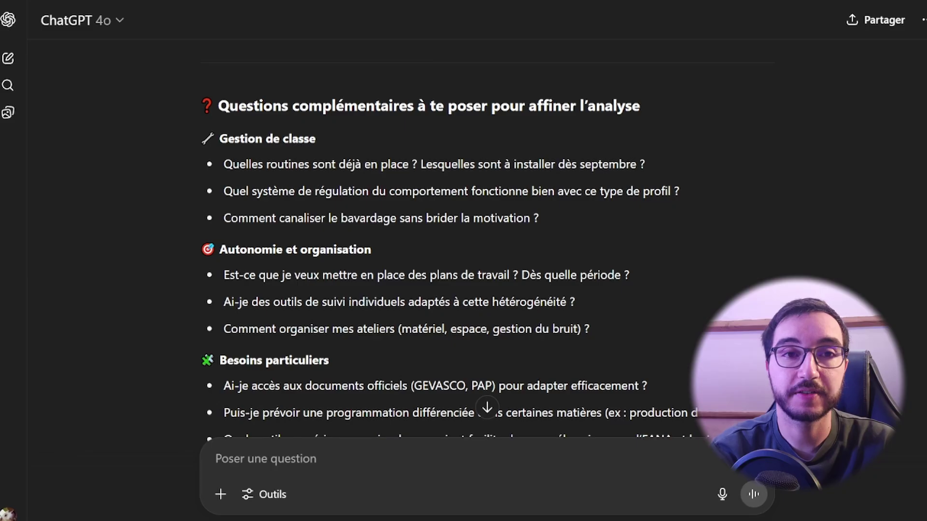
scroll(864, 288, "up", 1)
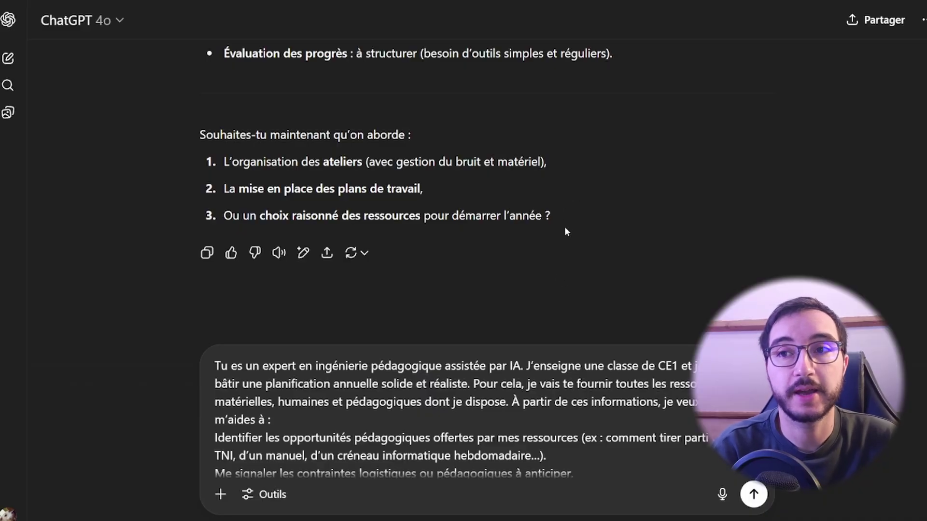
Check the drafted prompt on classroom resources, attach MDZCE1_2018_livredumaitre.pdf to it and send it.
scroll(454, 410, "down", 2)
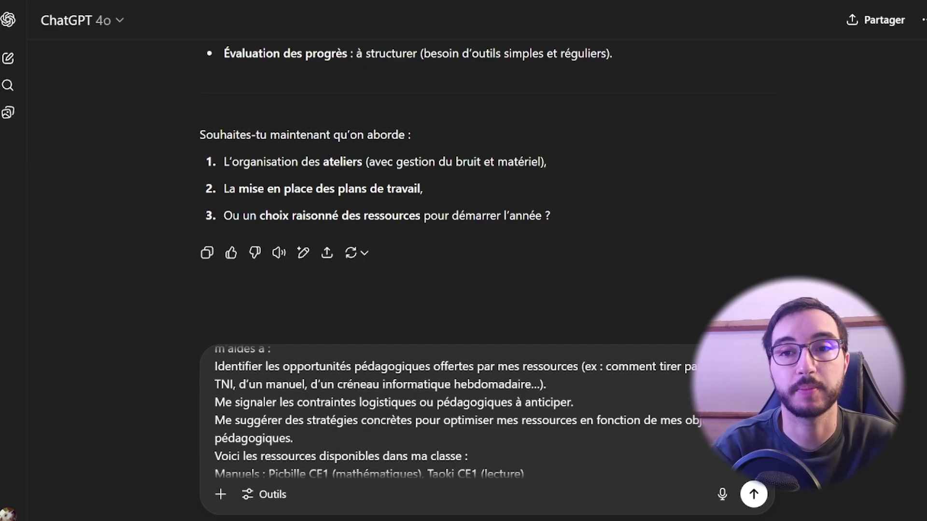
scroll(454, 411, "down", 2)
scroll(454, 410, "down", 1)
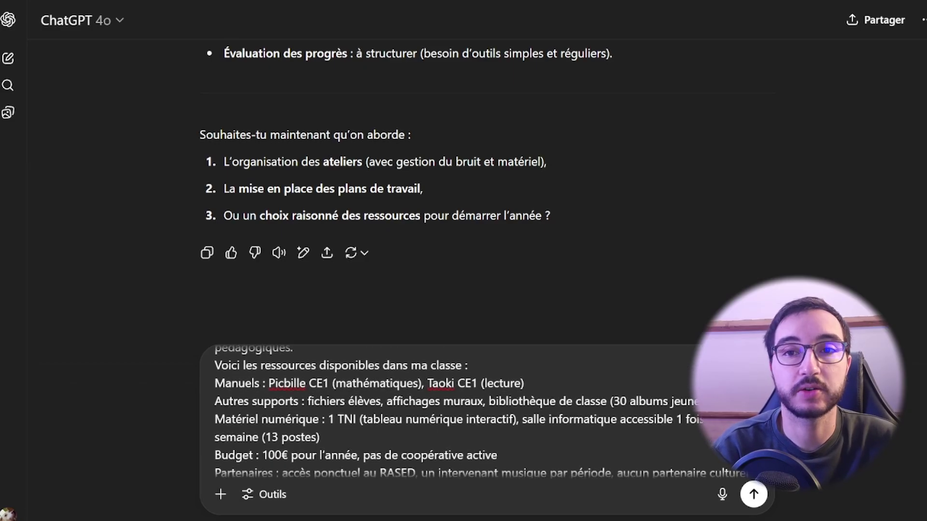
scroll(330, 393, "down", 1)
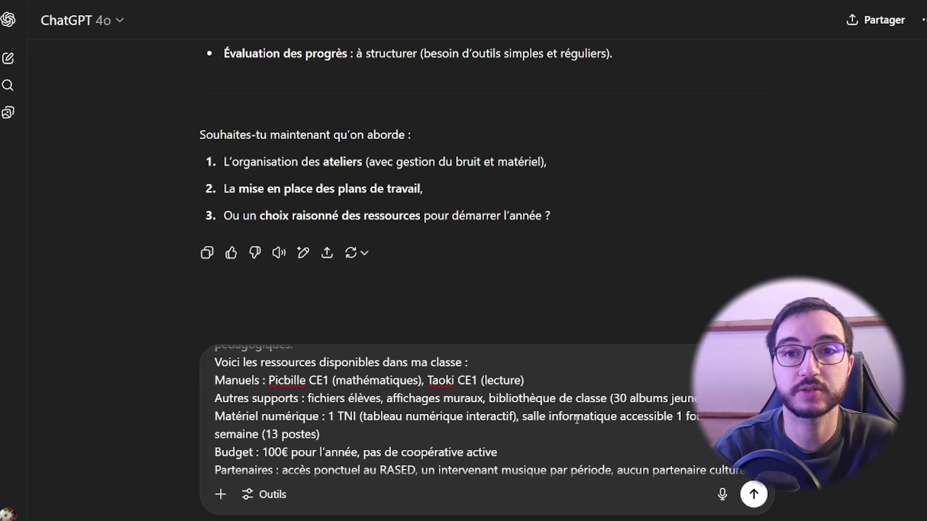
scroll(423, 439, "down", 1)
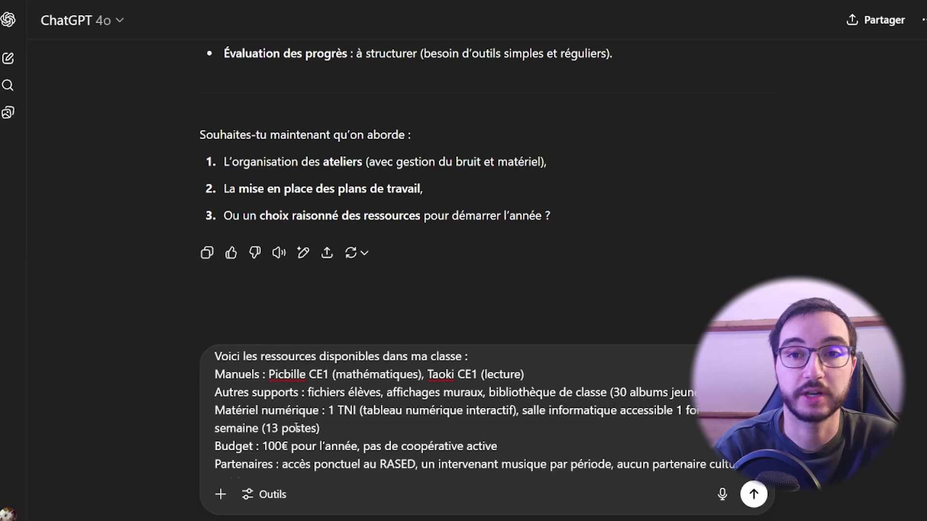
scroll(448, 414, "down", 3)
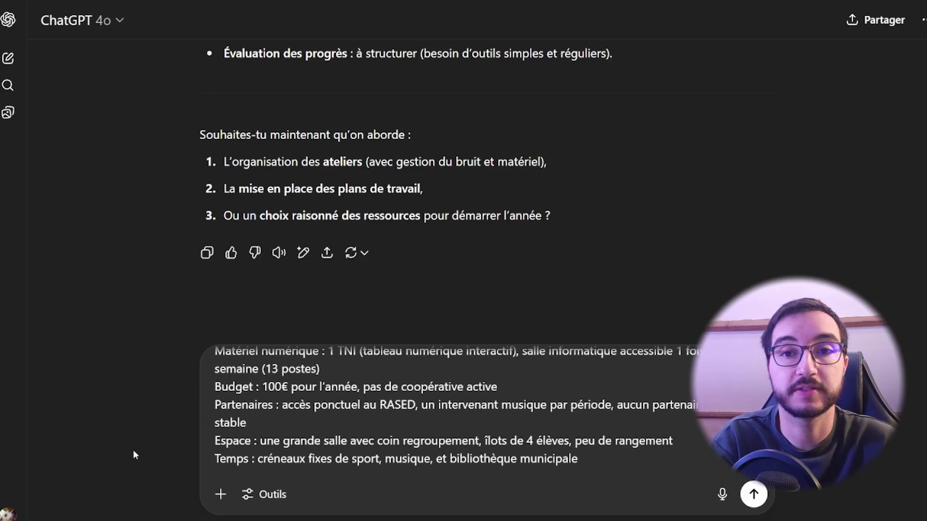
left_click(220, 493)
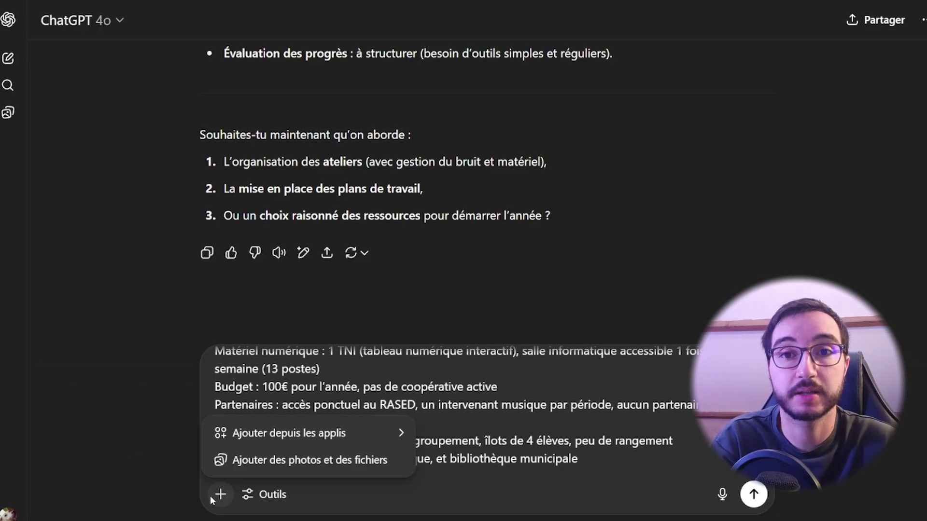
left_click(278, 459)
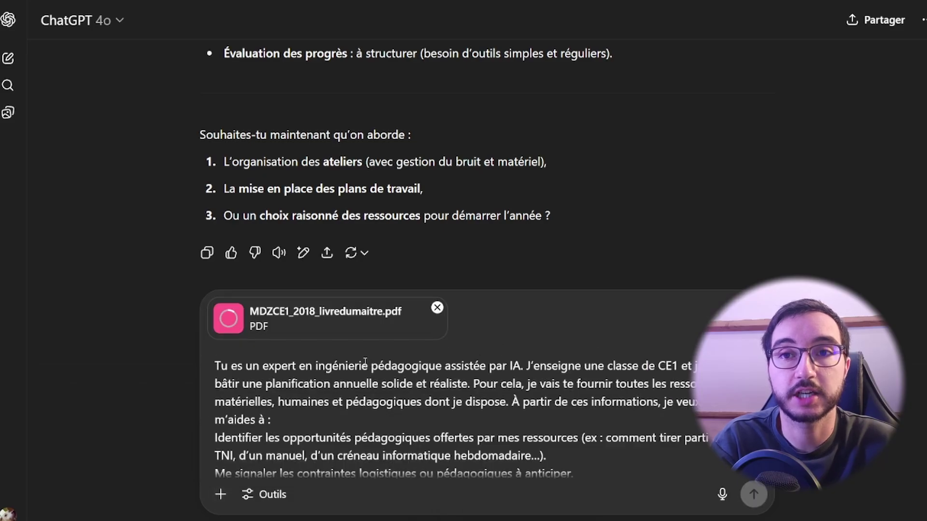
key("Return")
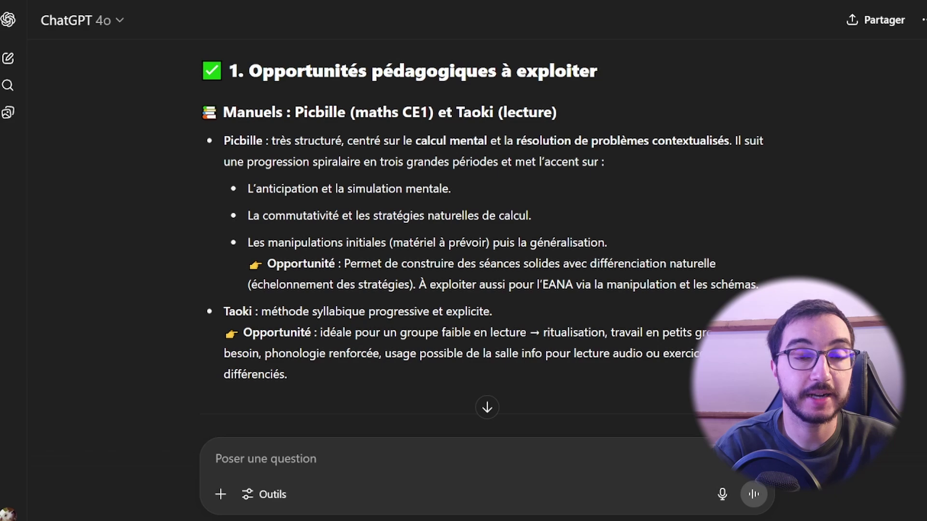
Examine the resource analysis reply, covering teaching opportunities, logistical constraints and concrete strategies for optimising the resources.
scroll(487, 232, "down", 3)
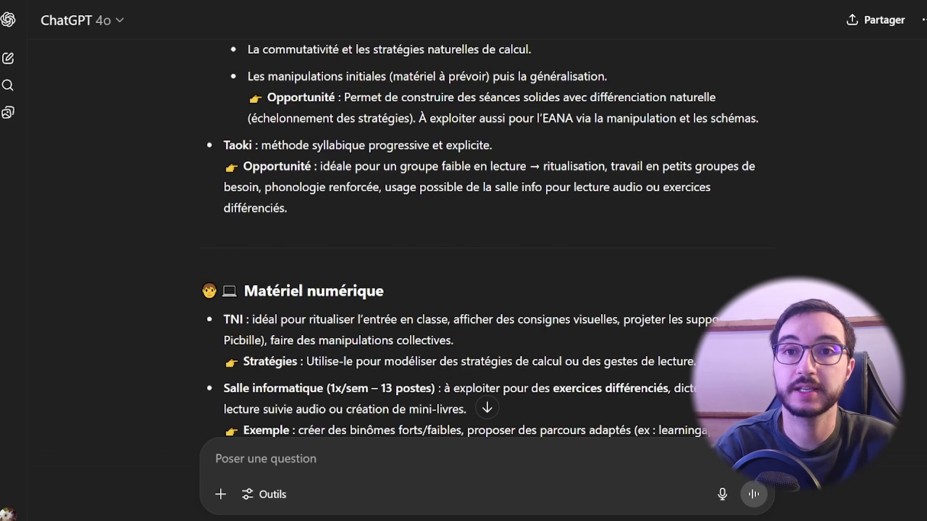
scroll(487, 242, "up", 5)
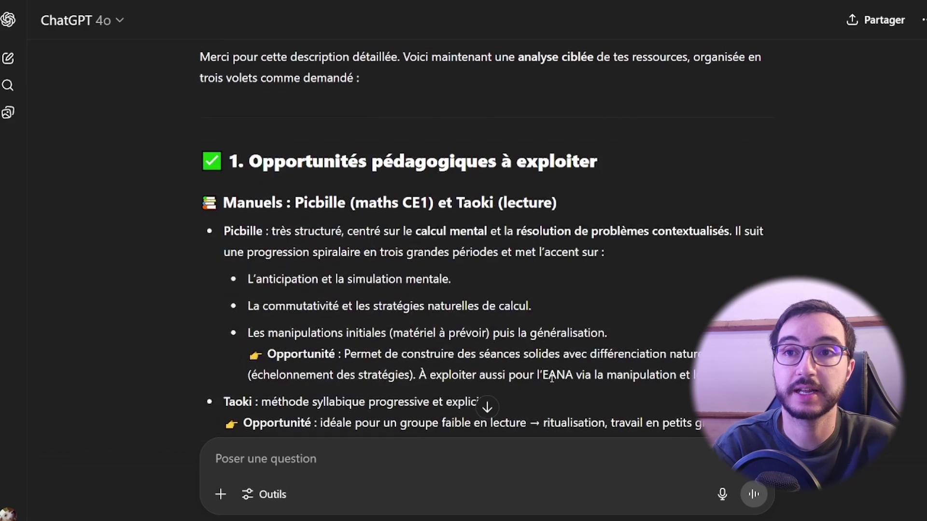
scroll(618, 344, "down", 15)
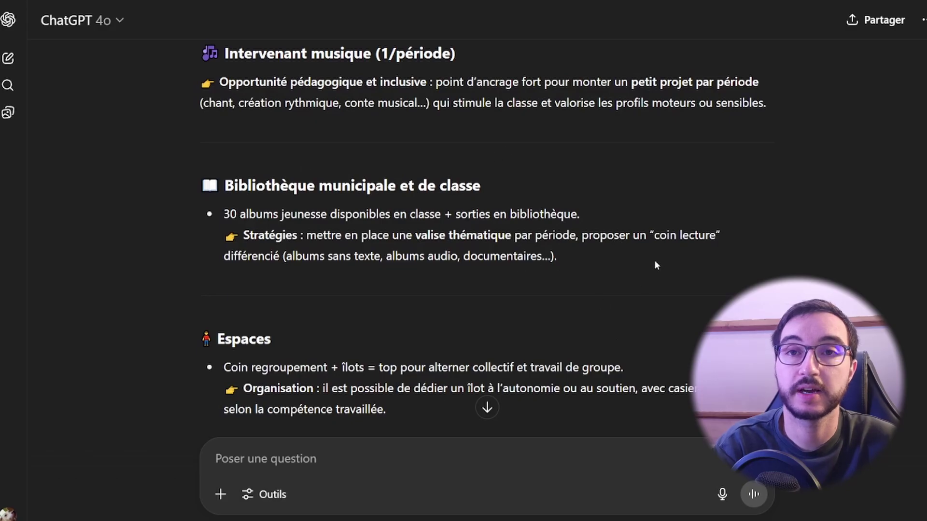
scroll(613, 271, "down", 7)
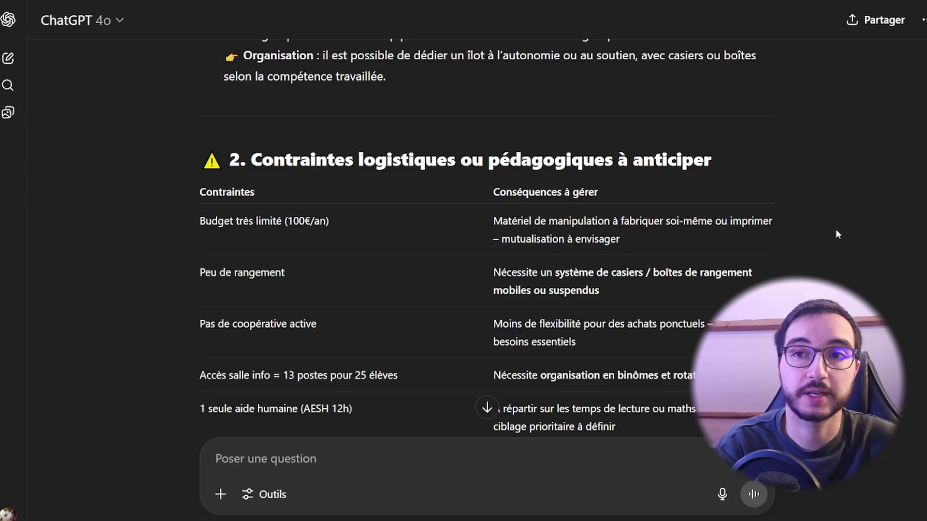
scroll(838, 234, "down", 8)
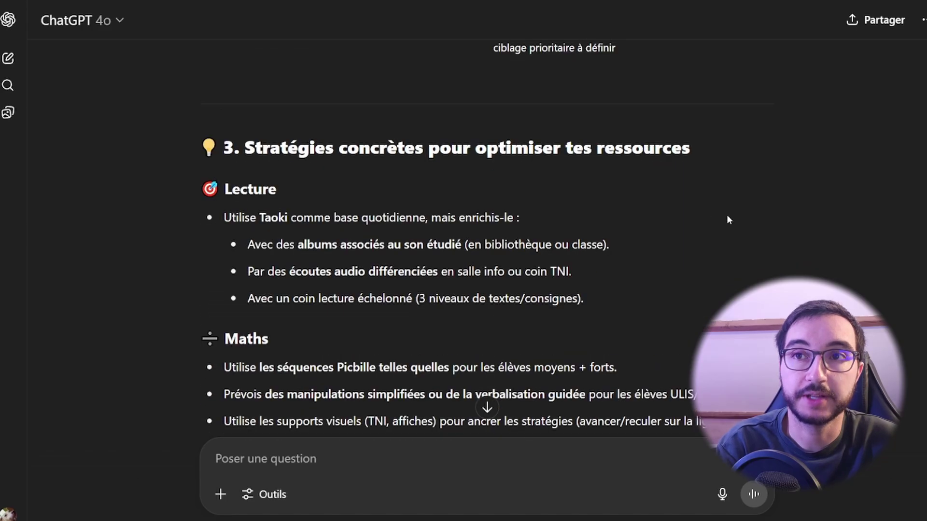
scroll(746, 246, "down", 7)
scroll(746, 245, "up", 3)
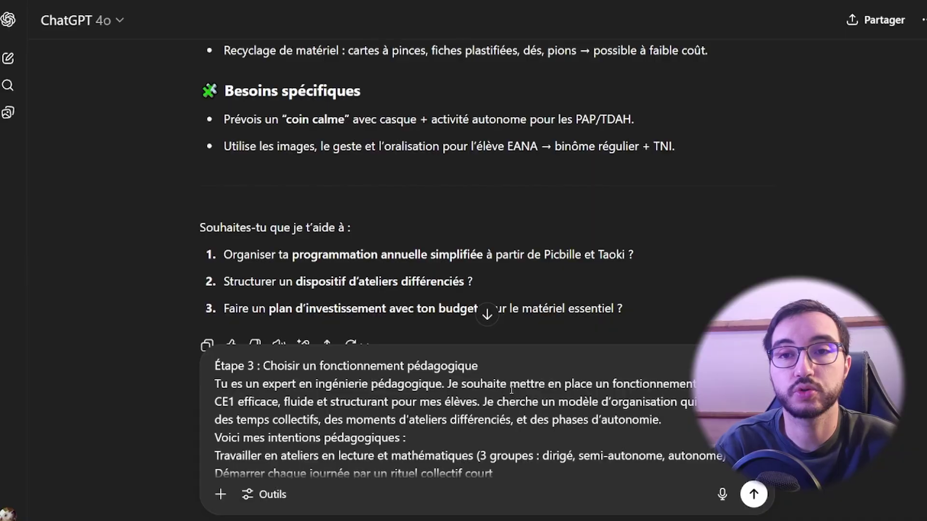
Review the "Choisir un fonctionnement pédagogique" prompt, add "en prenant en compte les attendus de CE1 en France." to the timetable request and send it.
scroll(500, 410, "down", 2)
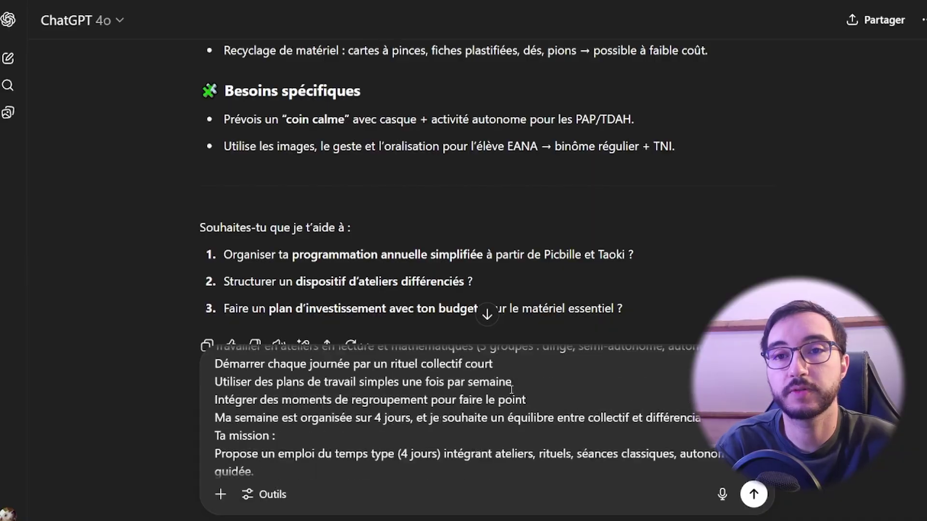
scroll(500, 410, "up", 2)
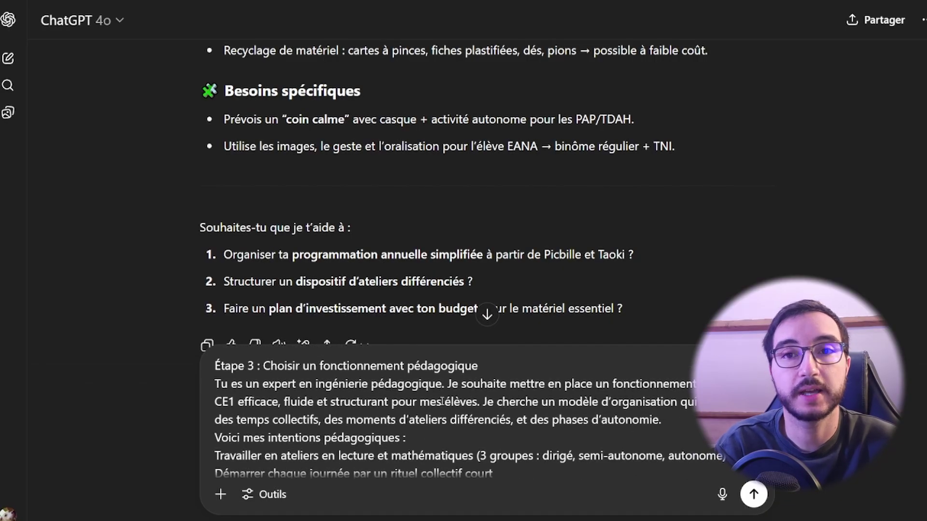
scroll(450, 369, "down", 2)
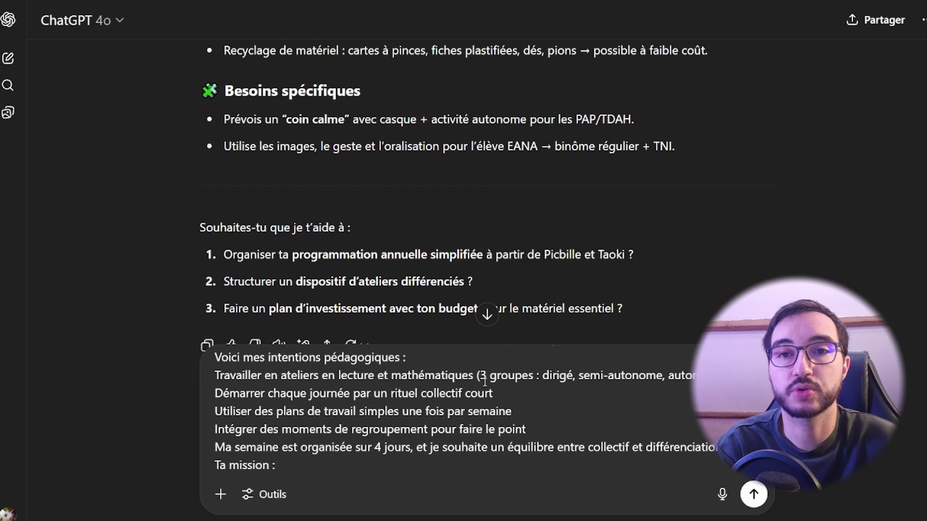
scroll(484, 382, "up", 2)
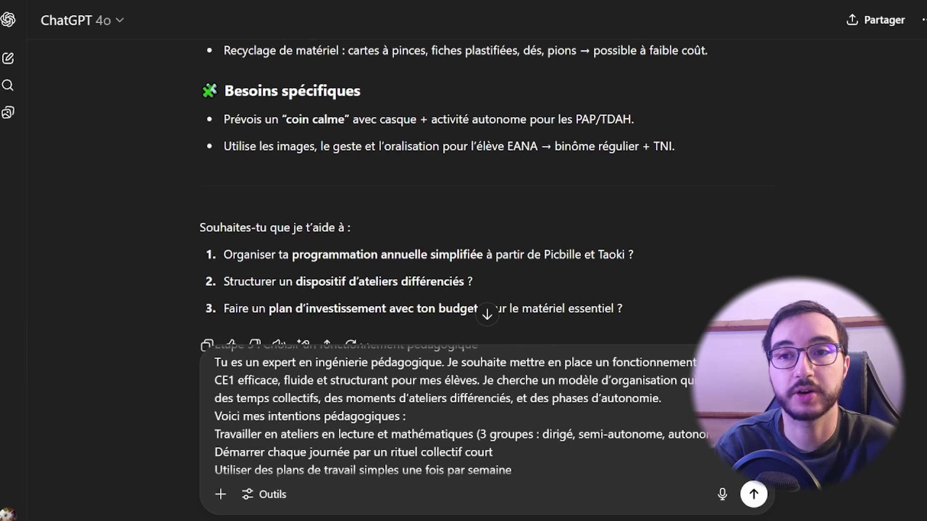
scroll(338, 366, "down", 2)
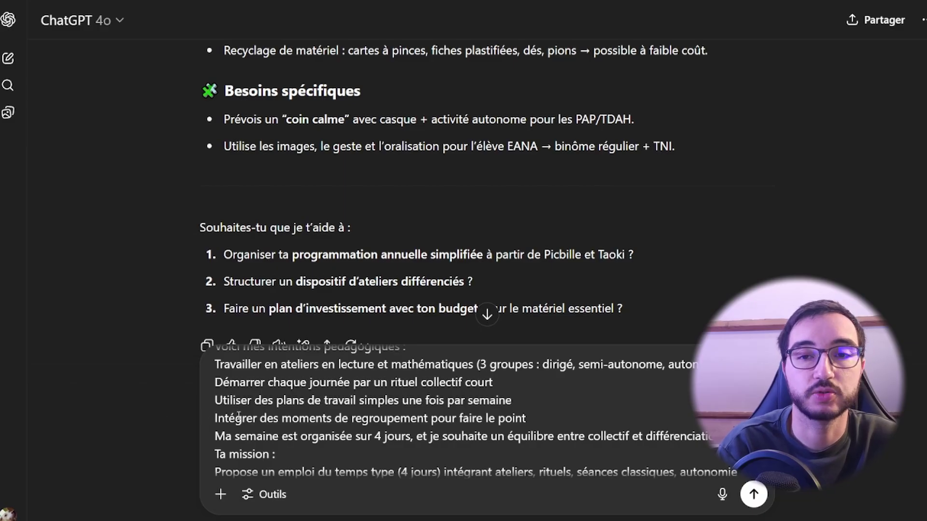
scroll(238, 416, "down", 3)
type("en prenant en compte les attendus de CE1 en France.")
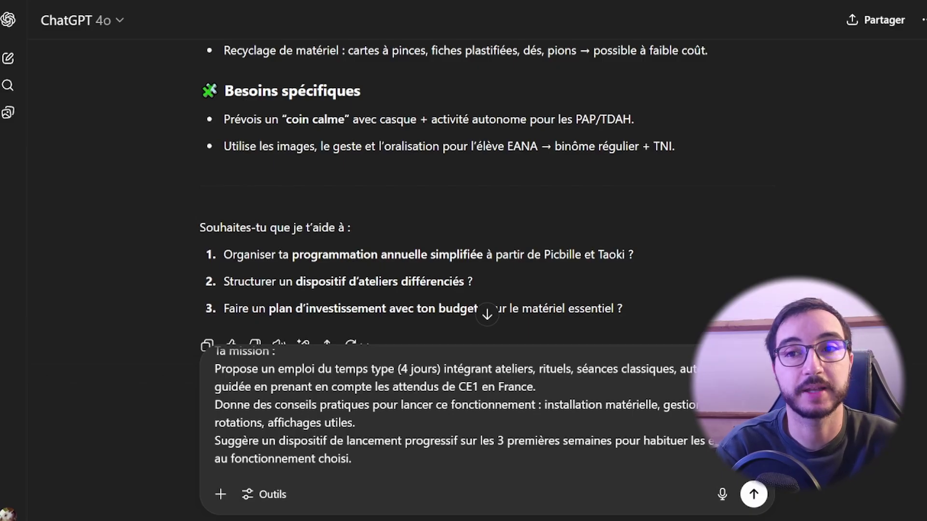
key("Return")
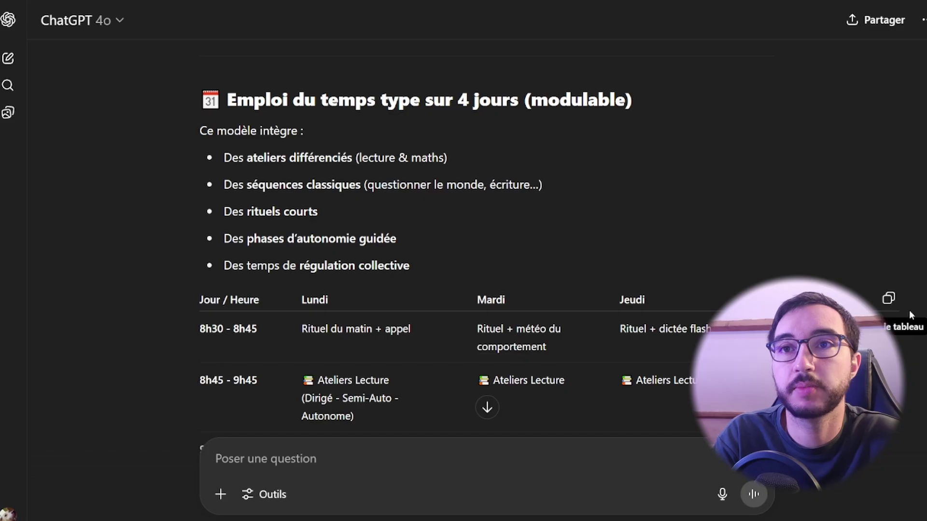
Examine the classroom organisation reply, covering the four-day timetable, practical advice, three-week progressive launch and final remarks.
scroll(482, 241, "down", 3)
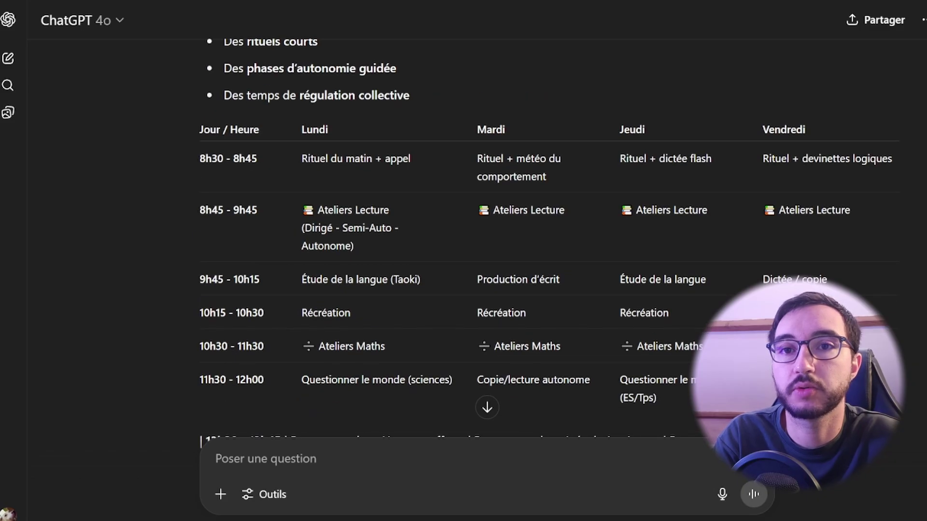
scroll(482, 241, "down", 4)
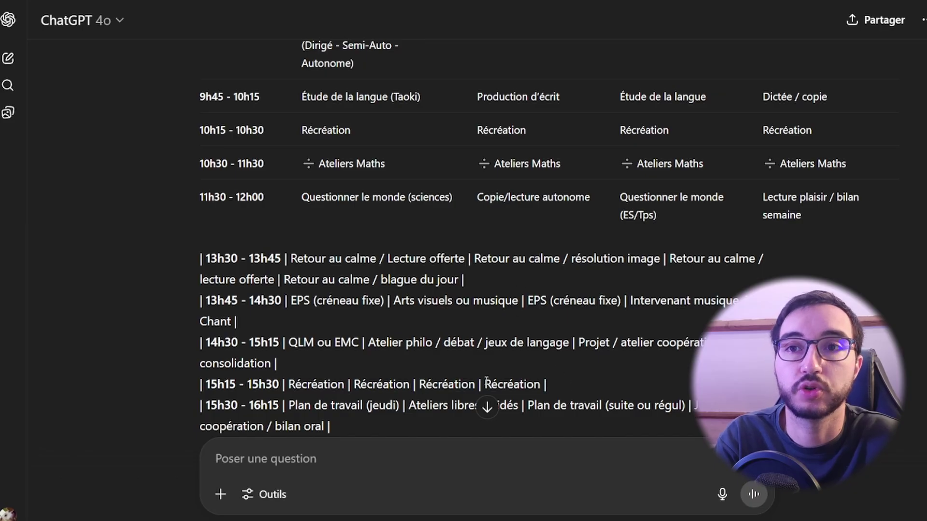
scroll(586, 321, "down", 7)
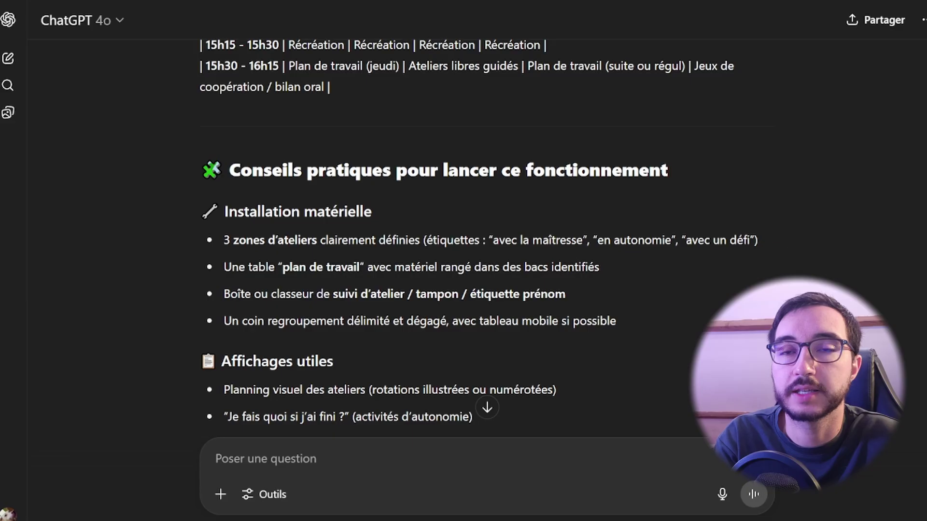
scroll(634, 276, "down", 2)
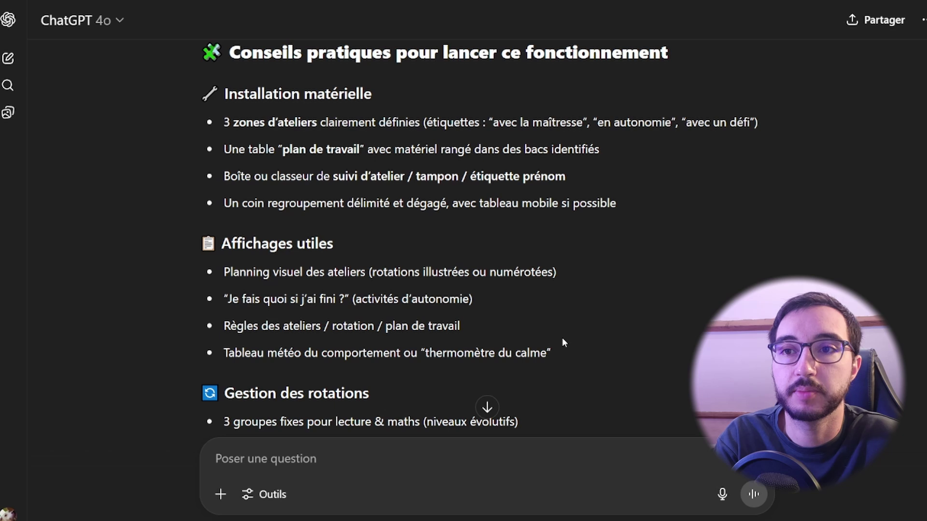
scroll(583, 335, "down", 5)
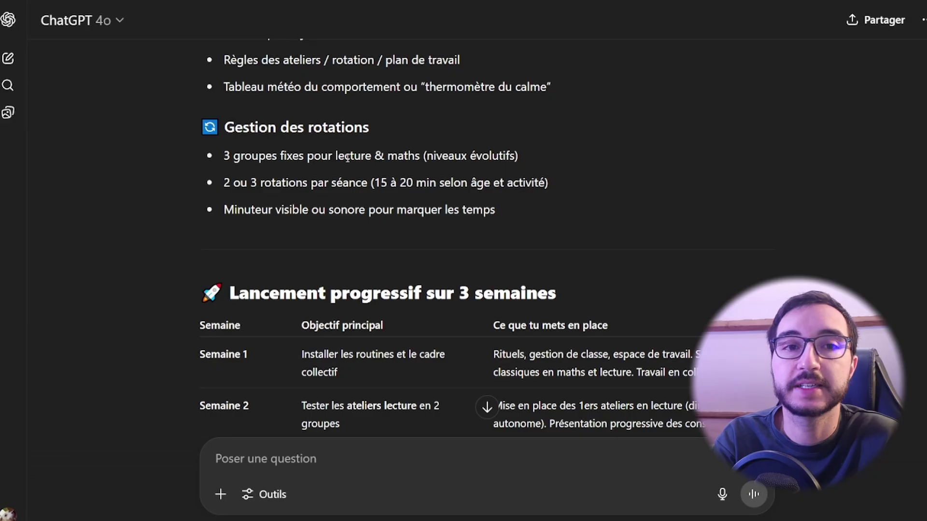
scroll(653, 203, "down", 3)
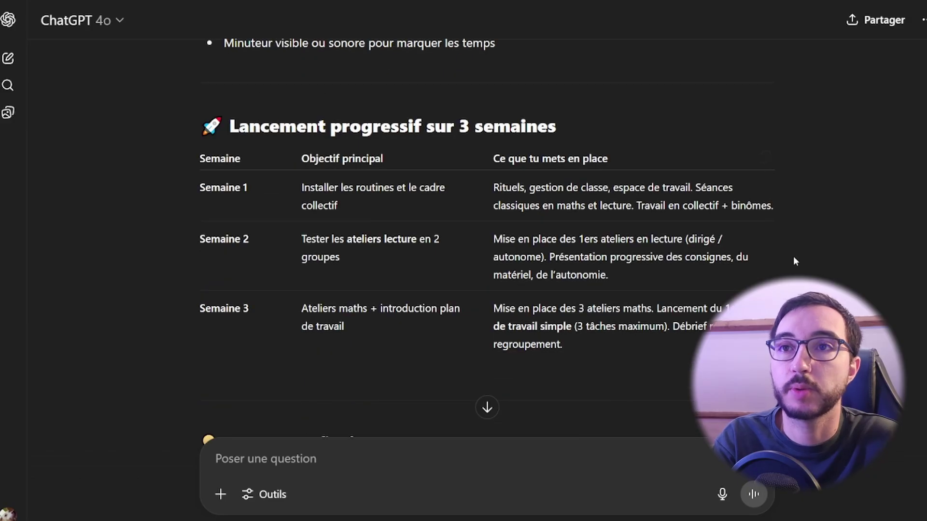
scroll(391, 284, "down", 3)
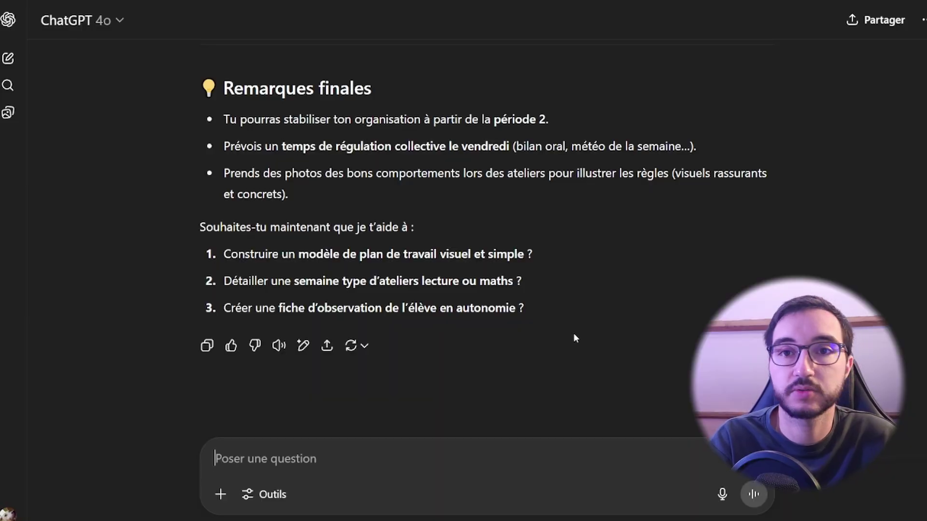
Paste the prepared prompt "Repérer les temps forts de l'année", check its list of school events by period and send it.
key("ctrl+v")
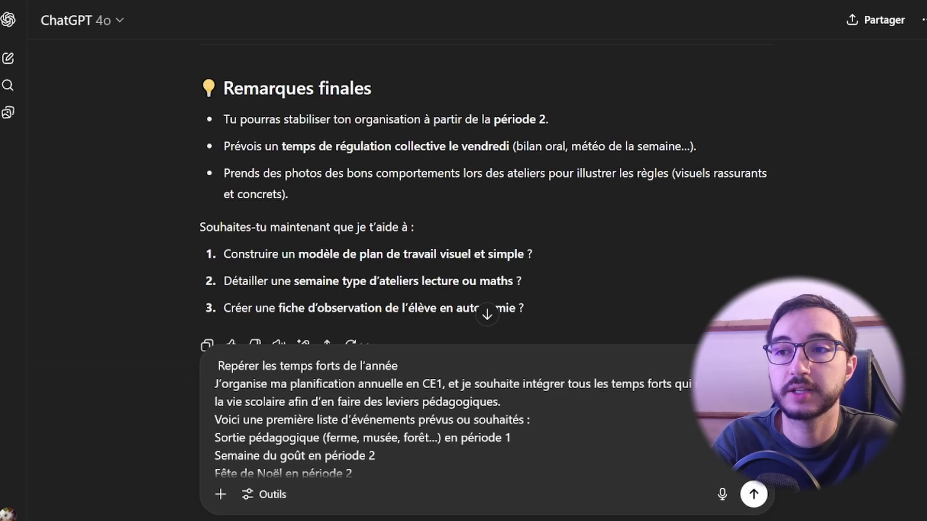
scroll(453, 411, "down", 2)
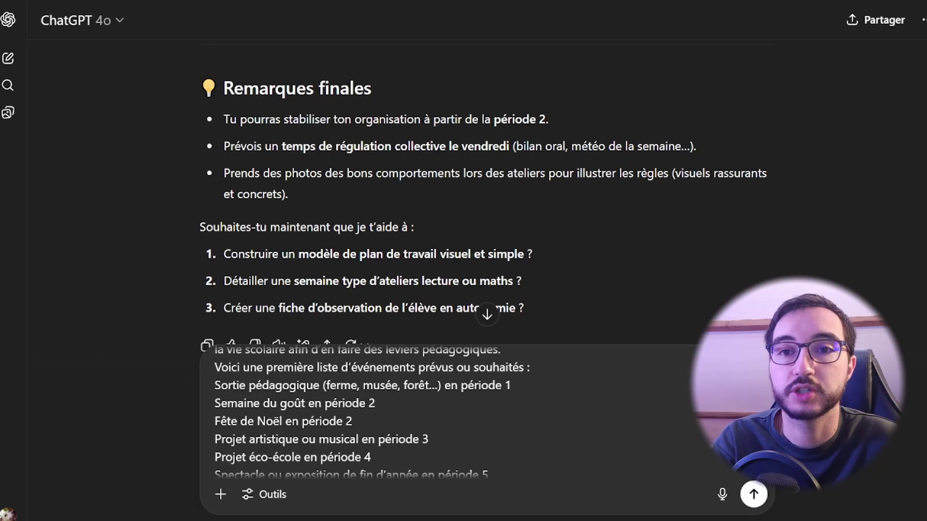
scroll(362, 410, "down", 2)
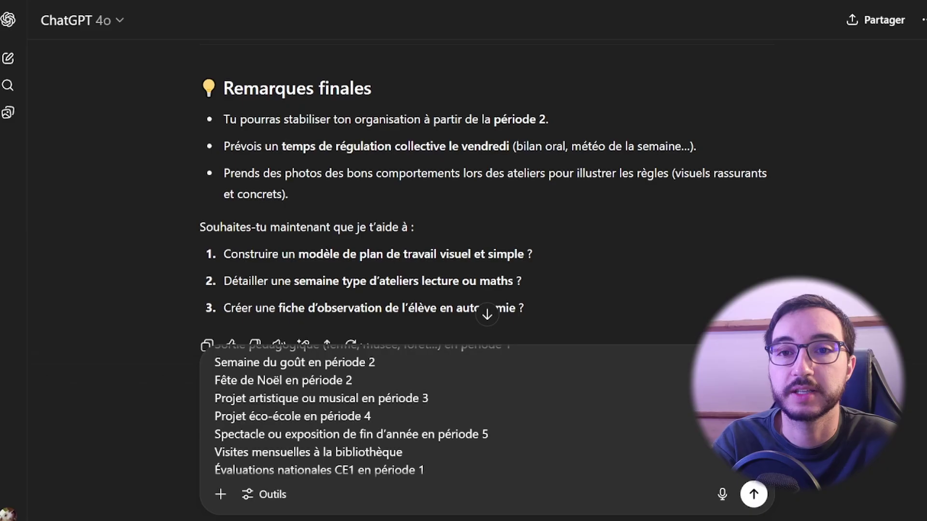
triple_click(719, 434)
left_click(673, 421)
scroll(662, 440, "down", 1)
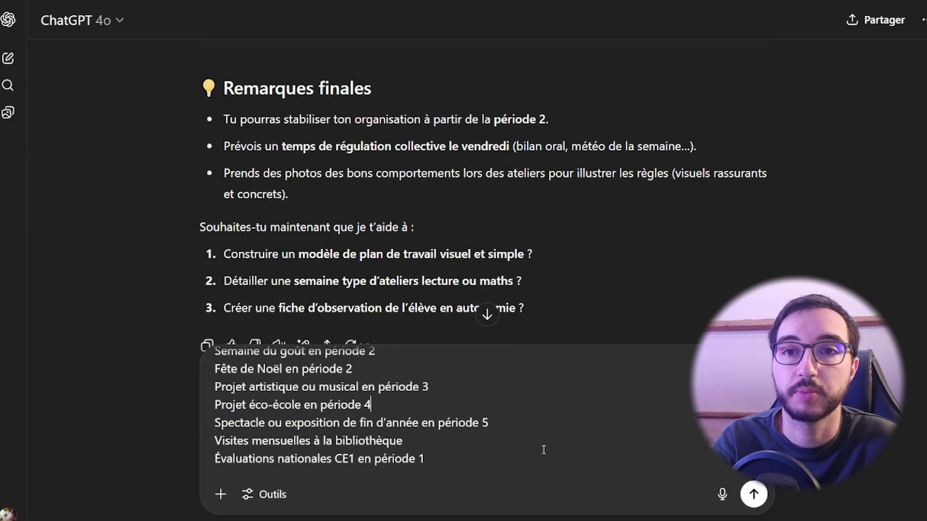
scroll(544, 449, "up", 3)
scroll(627, 458, "down", 3)
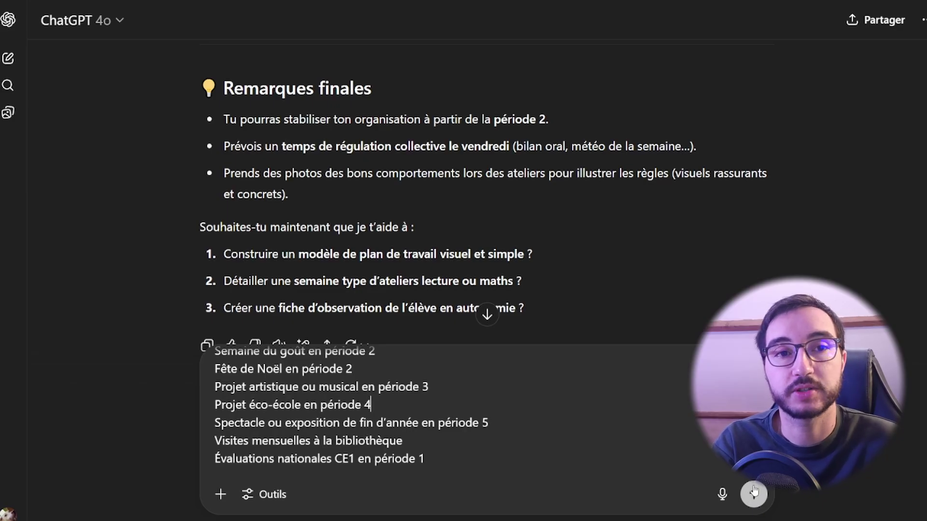
left_click(754, 492)
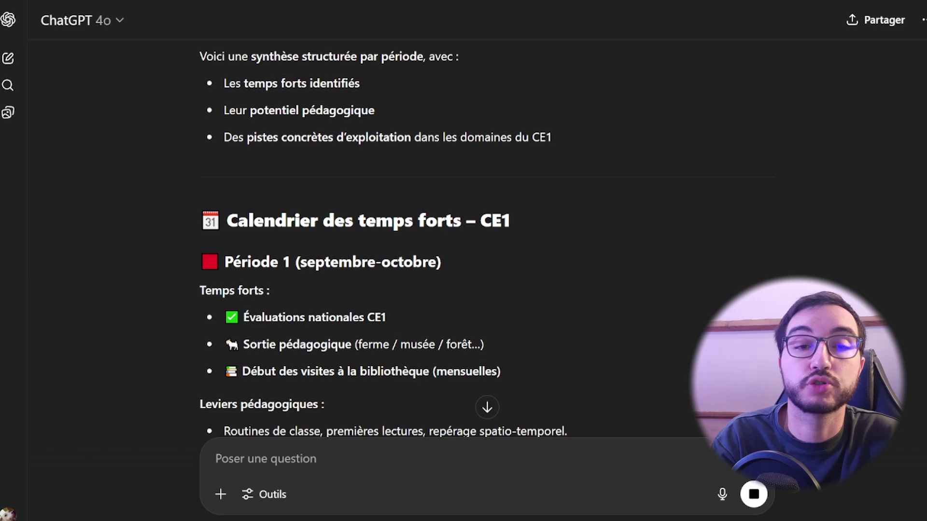
Examine the CE1 key events calendar, covering each period's teaching levers and suggestions, and the complementary planning recommendations.
scroll(463, 241, "down", 5)
scroll(463, 241, "down", 1)
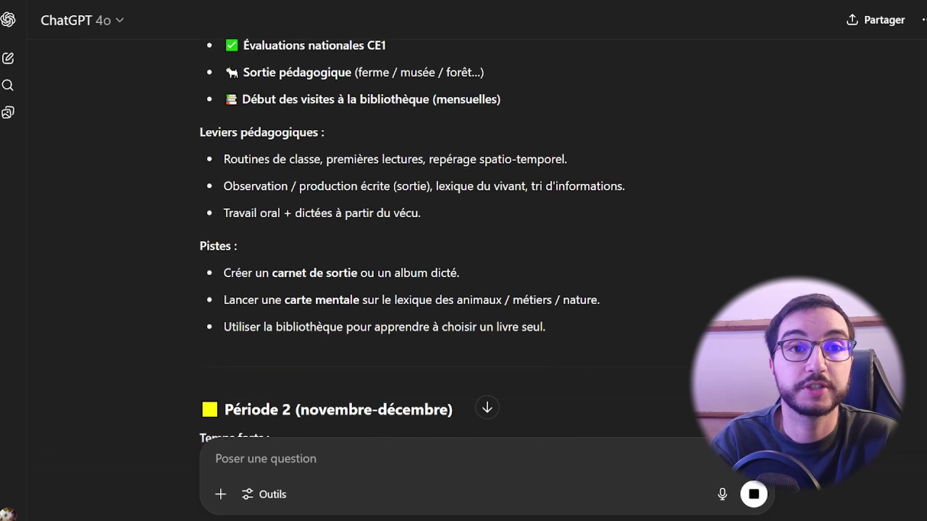
scroll(717, 311, "down", 1)
scroll(716, 312, "up", 2)
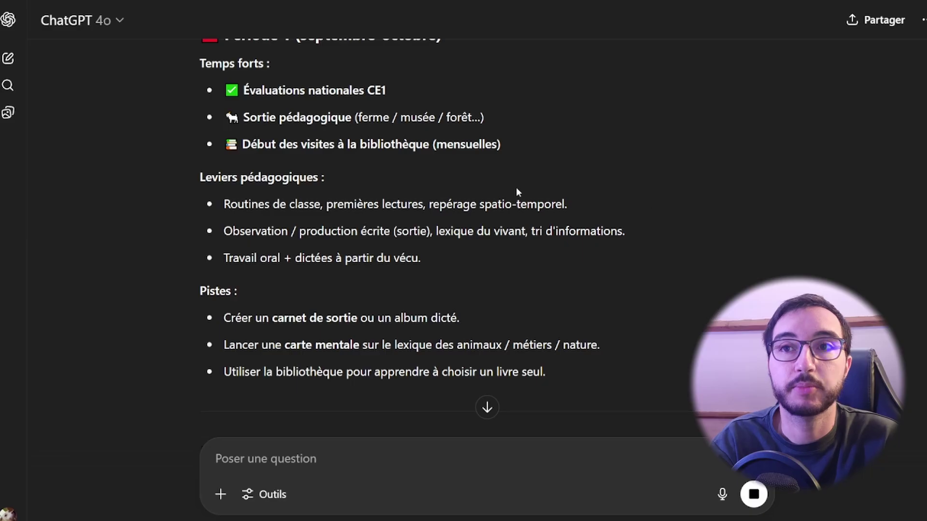
scroll(699, 240, "down", 10)
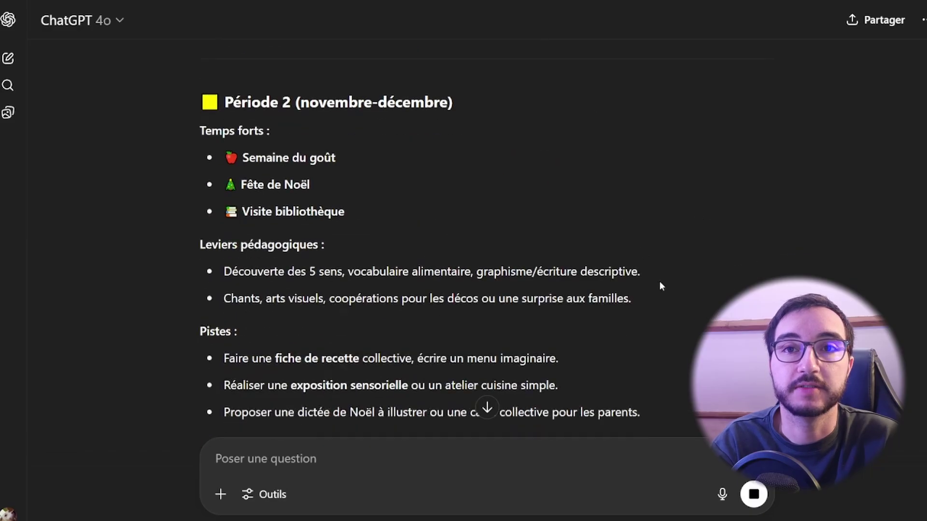
scroll(325, 222, "down", 15)
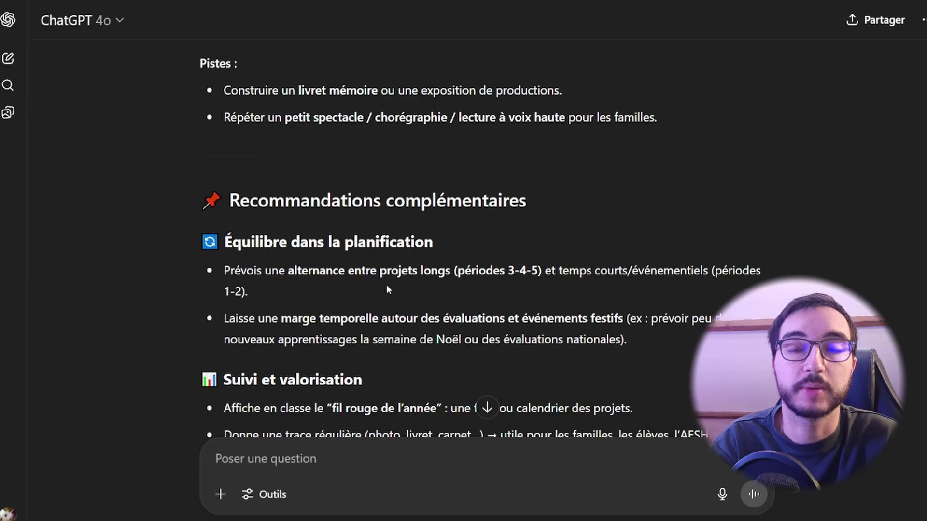
scroll(376, 311, "down", 3)
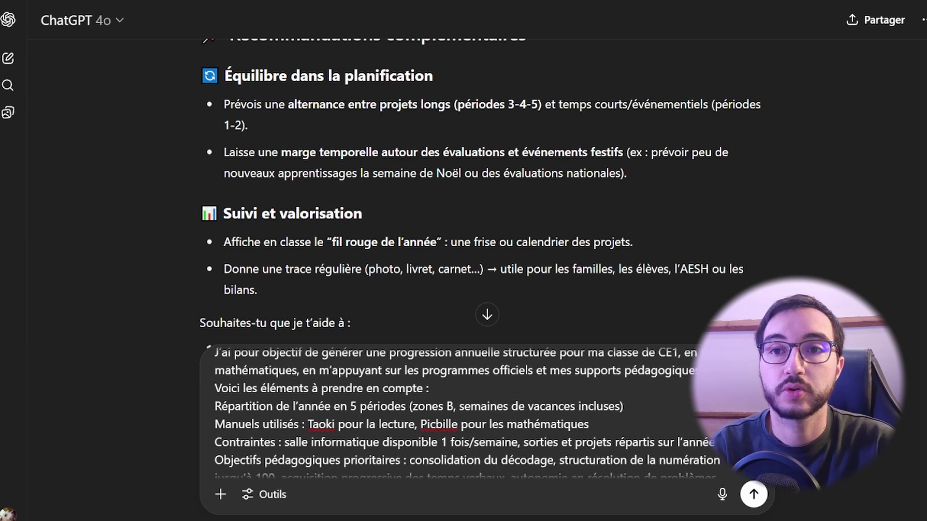
Check the drafted prompt for a French and maths annual progression themed "Le tour du monde" and send it.
scroll(458, 410, "down", 2)
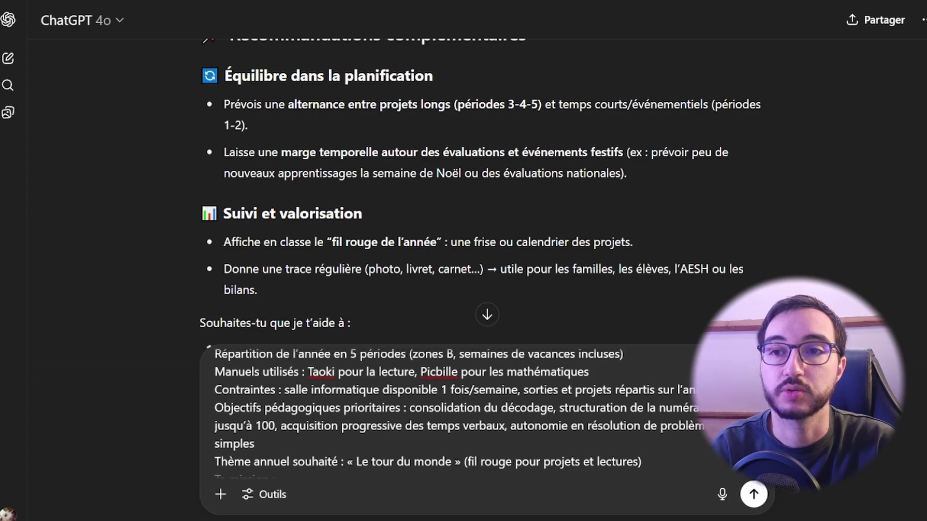
scroll(238, 378, "down", 3)
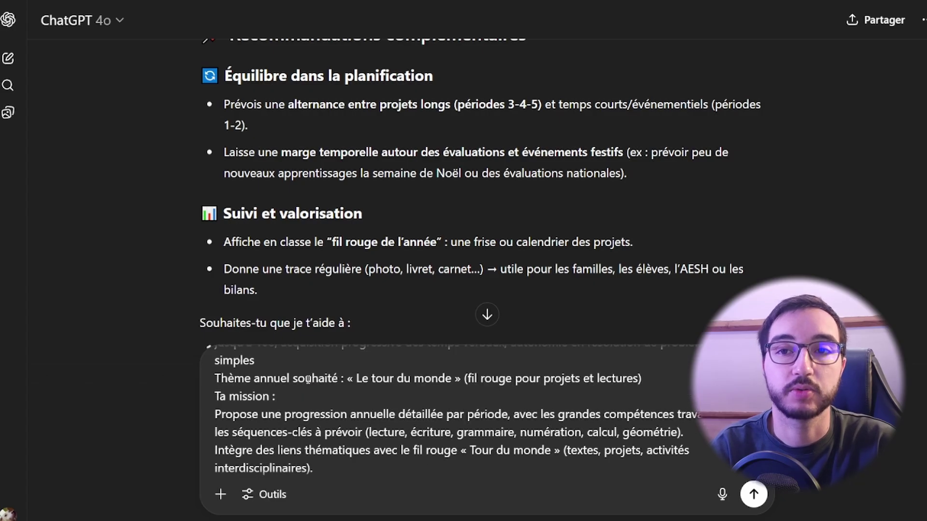
scroll(384, 386, "down", 2)
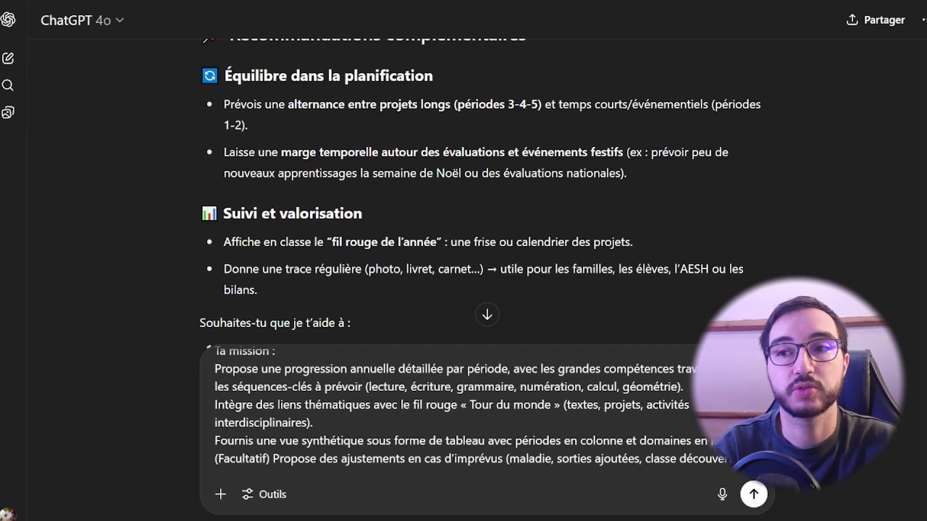
left_click(761, 495)
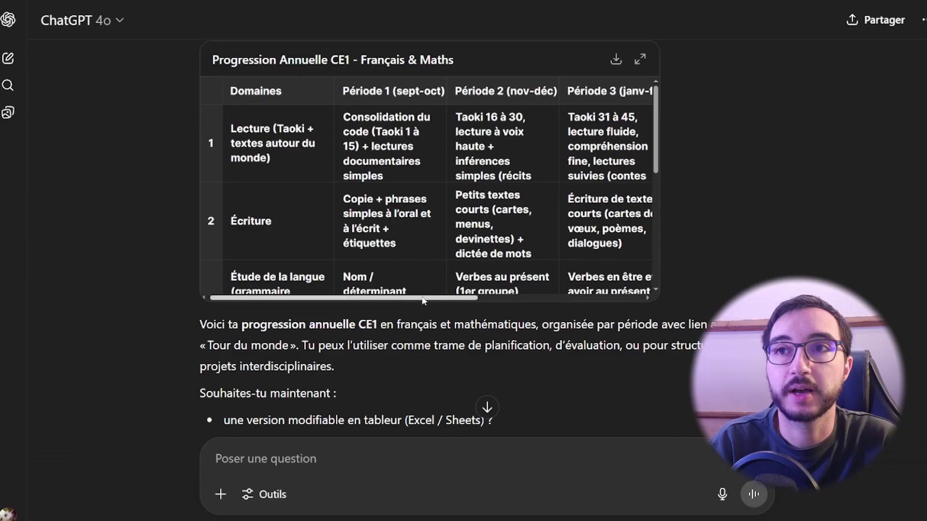
Examine the French and maths annual progression table across all its periods and domains, along with the proposed follow-ups.
left_click_drag(412, 298, 574, 302)
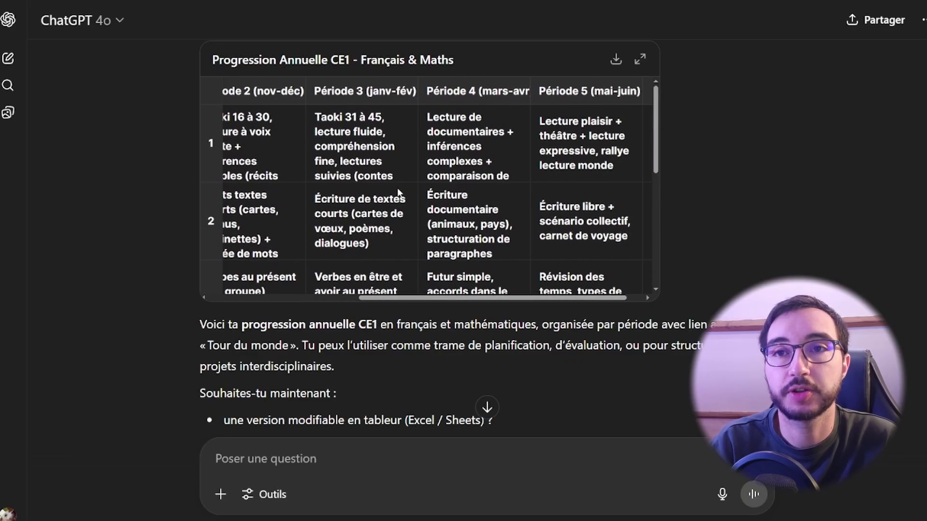
scroll(436, 289, "left", 5)
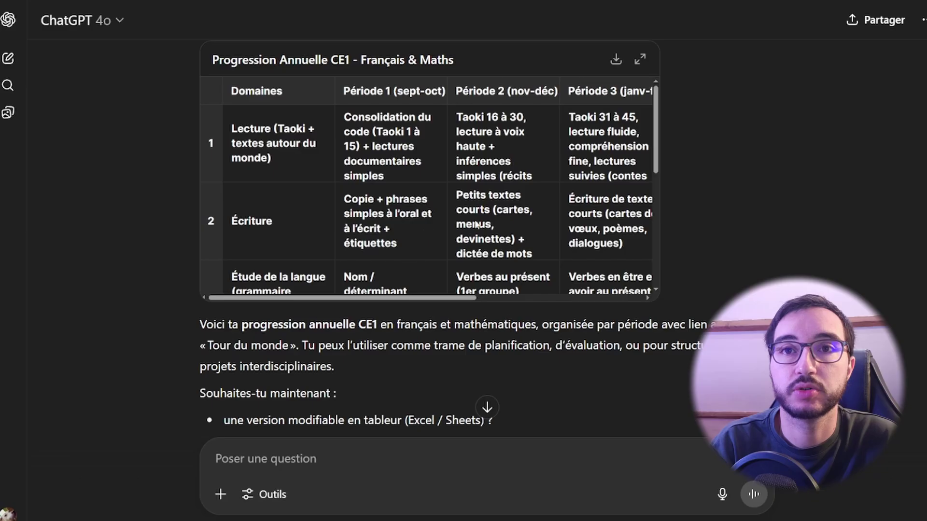
scroll(476, 224, "down", 3)
scroll(476, 225, "down", 2)
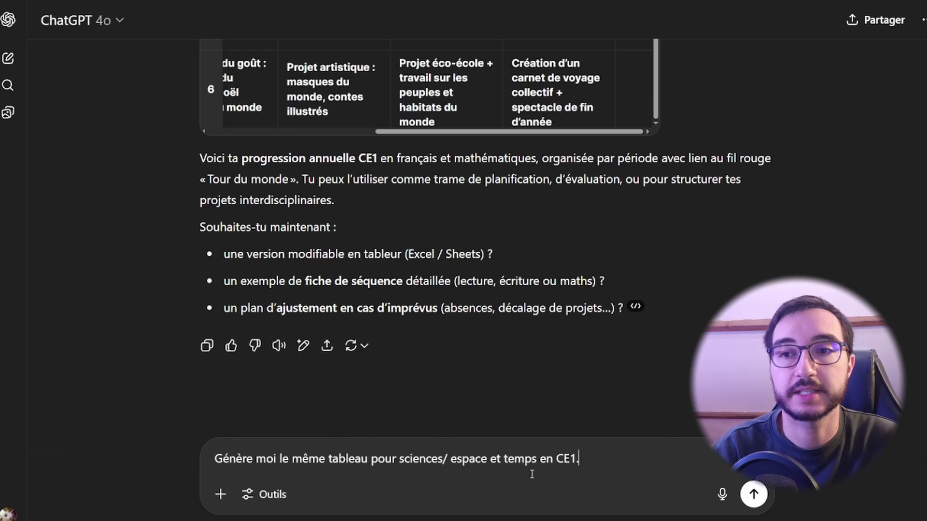
Send the request "Génère moi le même tableau pour sciences/ espace et temps en CE1." and look over the resulting table.
left_click(754, 495)
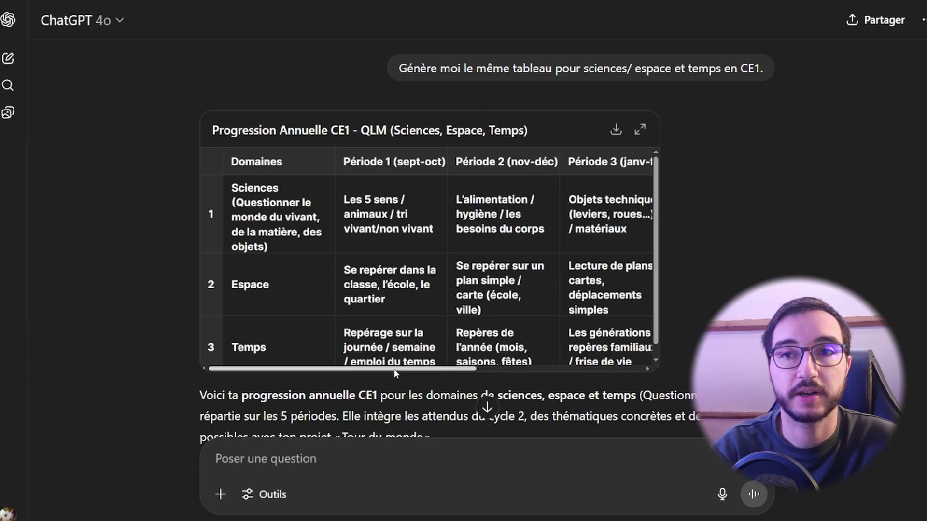
scroll(443, 370, "down", 1)
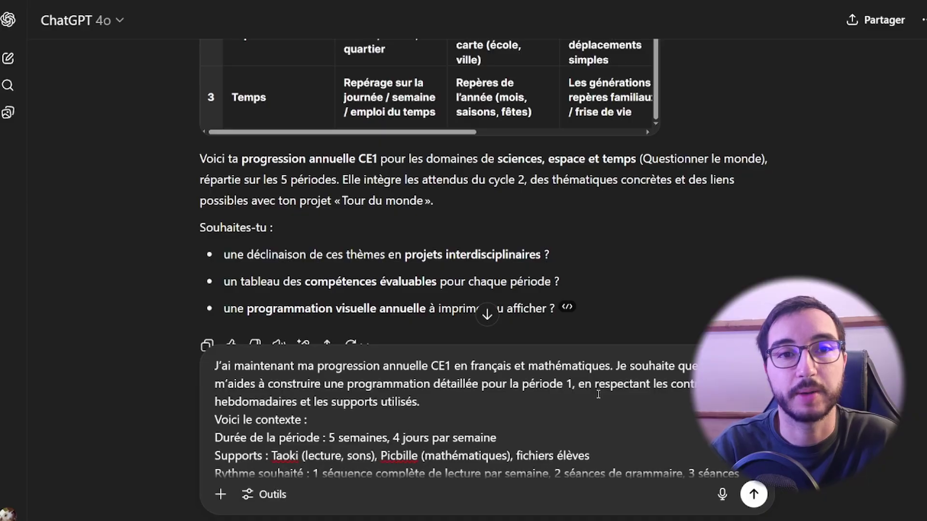
Change the period 1 programming prompt to 7 weeks, in both the context duration and the weekly programming request.
scroll(627, 420, "down", 1)
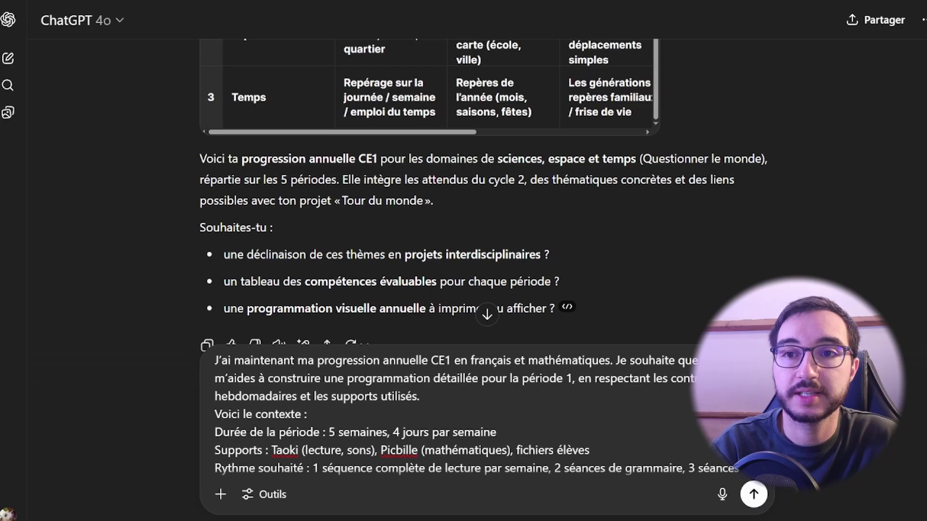
scroll(454, 415, "down", 5)
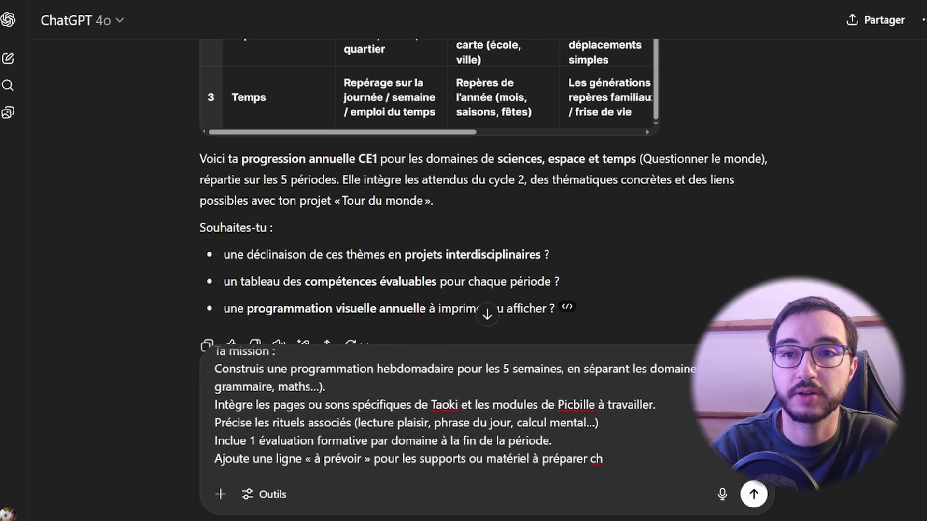
scroll(453, 415, "up", 4)
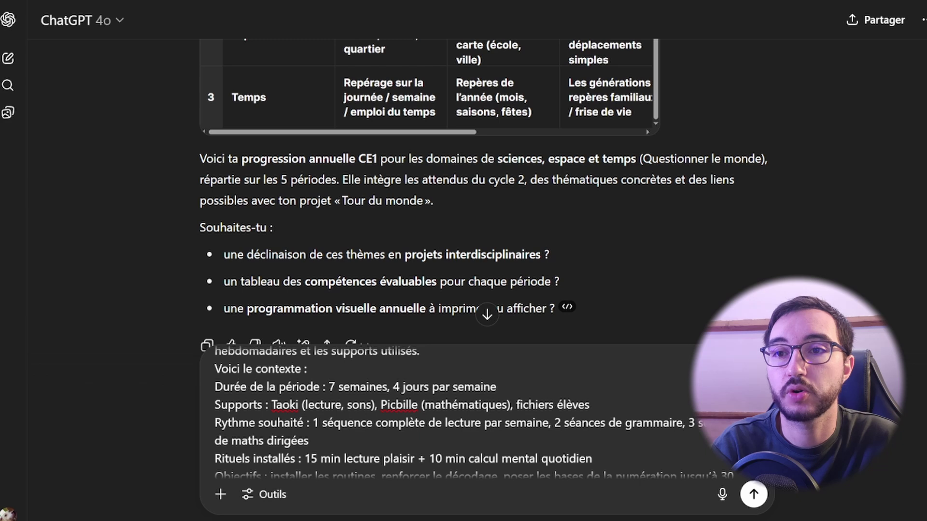
scroll(326, 415, "down", 2)
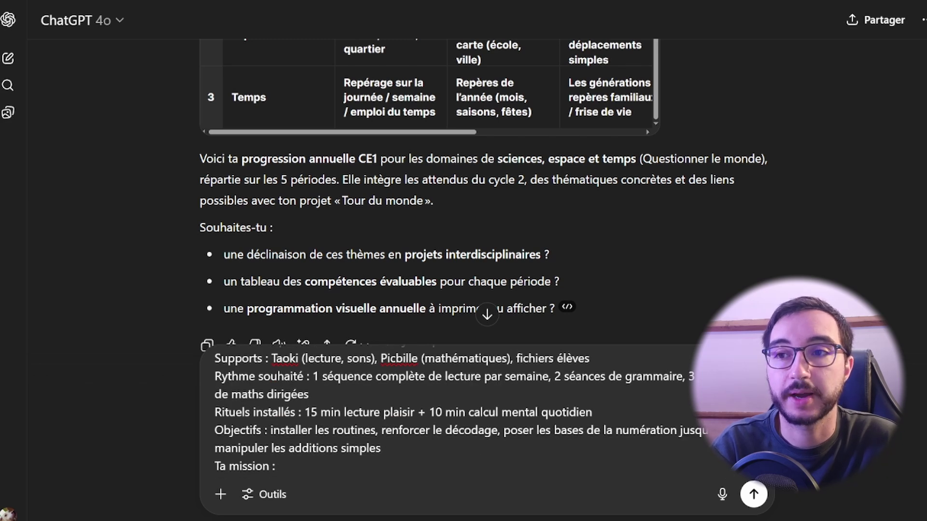
scroll(288, 387, "down", 3)
double_click(505, 376)
type("7")
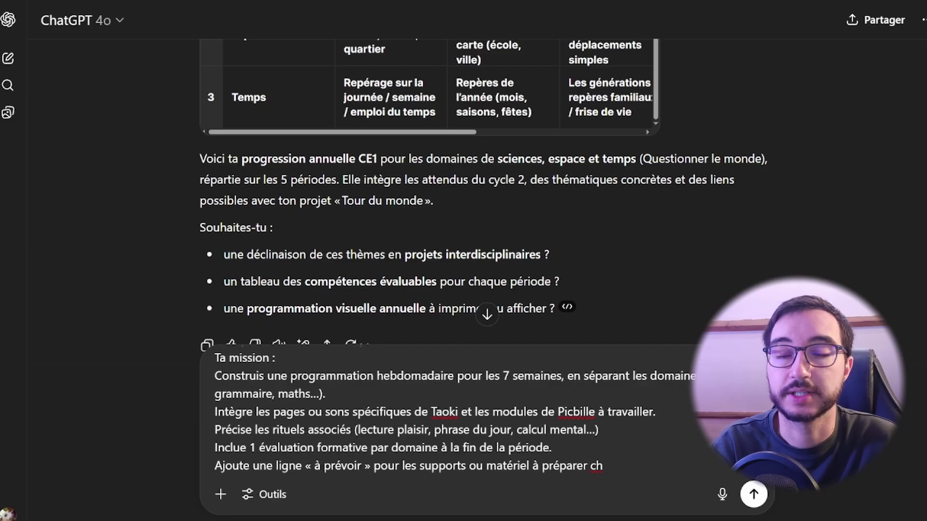
Complete the prompt's last line to end with "chaque semaine.", send it and look over all columns of the resulting period 1 table.
scroll(453, 411, "down", 1)
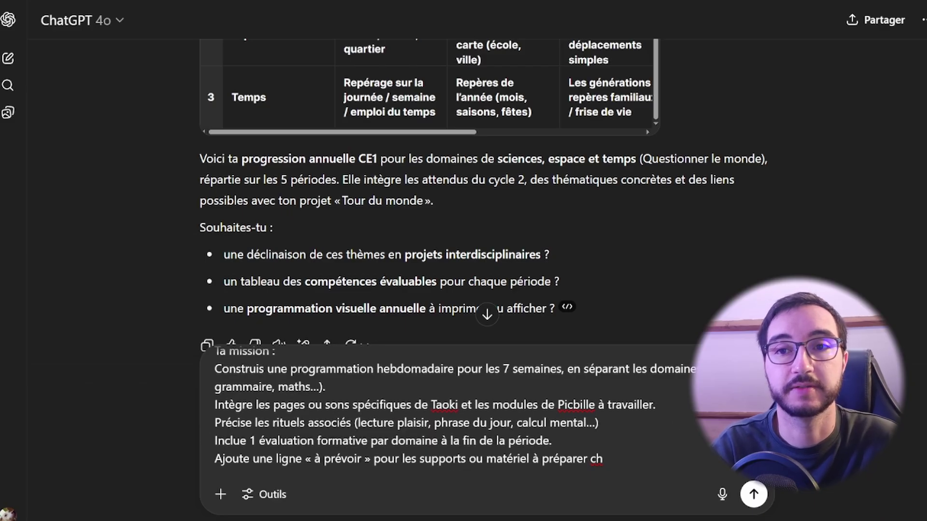
type("aque semaine.")
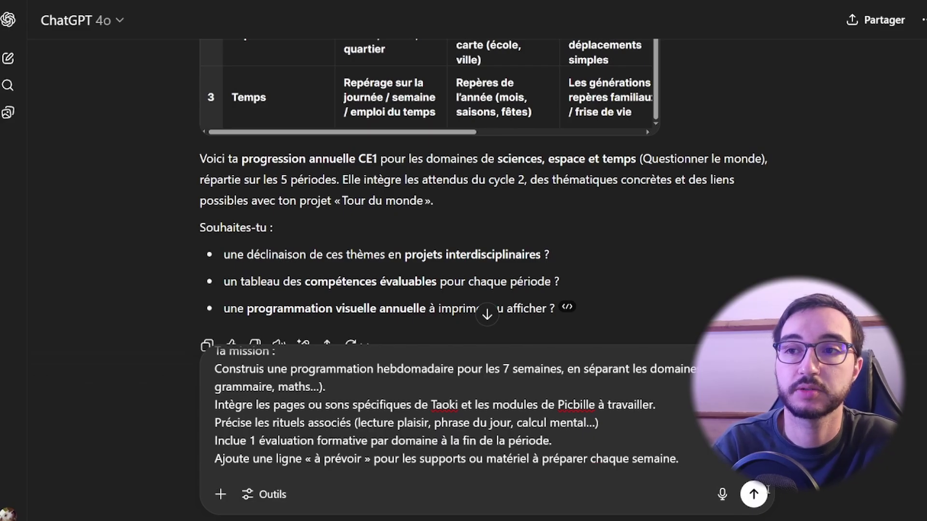
left_click(754, 494)
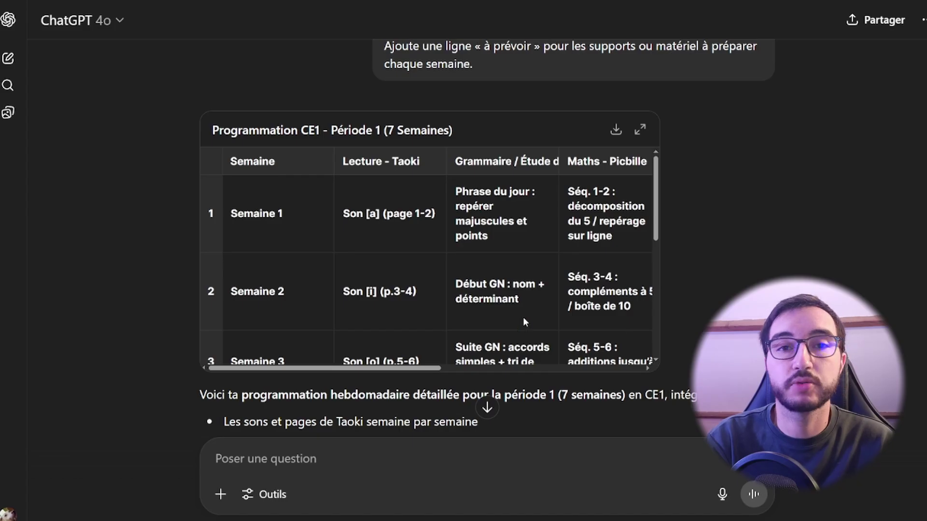
left_click_drag(398, 370, 600, 374)
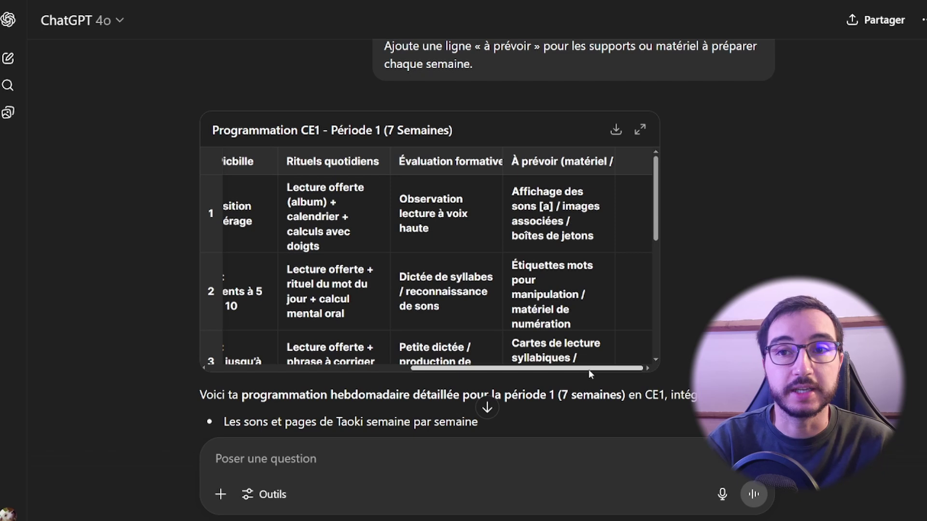
scroll(303, 352, "left", 10)
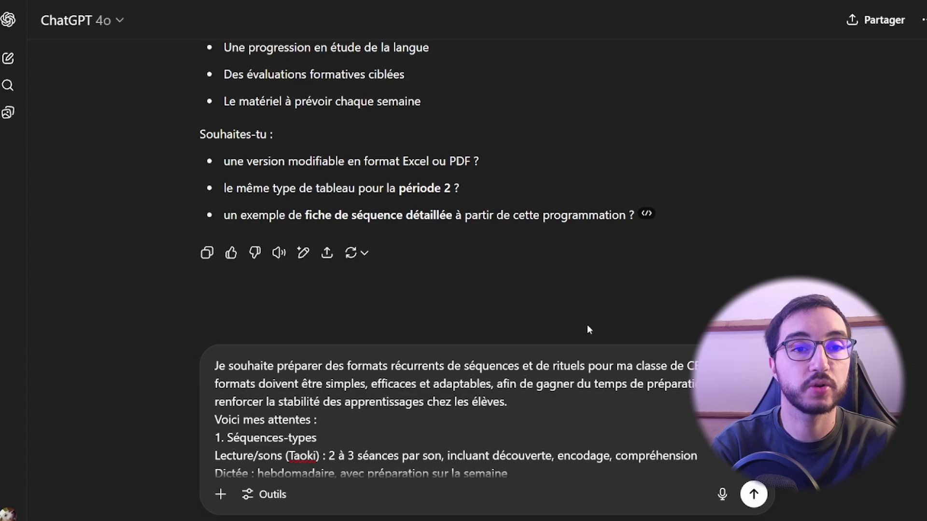
Finish the recurring formats prompt with requests for a 4-day ritual schedule, differentiation variants and advice on gradual introduction, and send it.
scroll(603, 357, "down", 2)
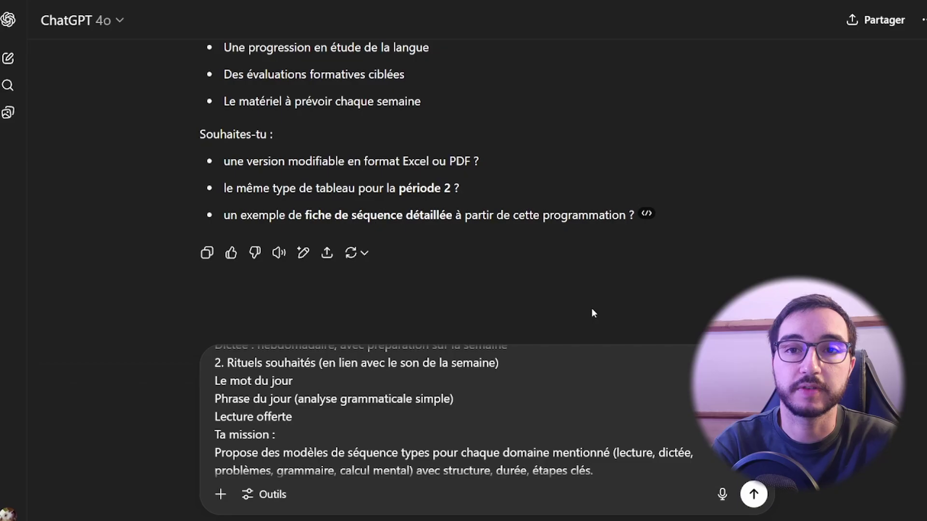
key("shift+Return")
type("Crée un planning hebdomadaire des rituels répartis sur les 4 jours de classe.")
key("shift+Return")
type("Suggère des variantes ou différenciations possibles pour ces formats selon le niveau des élèves.")
key("shift+Return")
type("Fournis des conseils pour introduire progressivement ces formats en début d'année.")
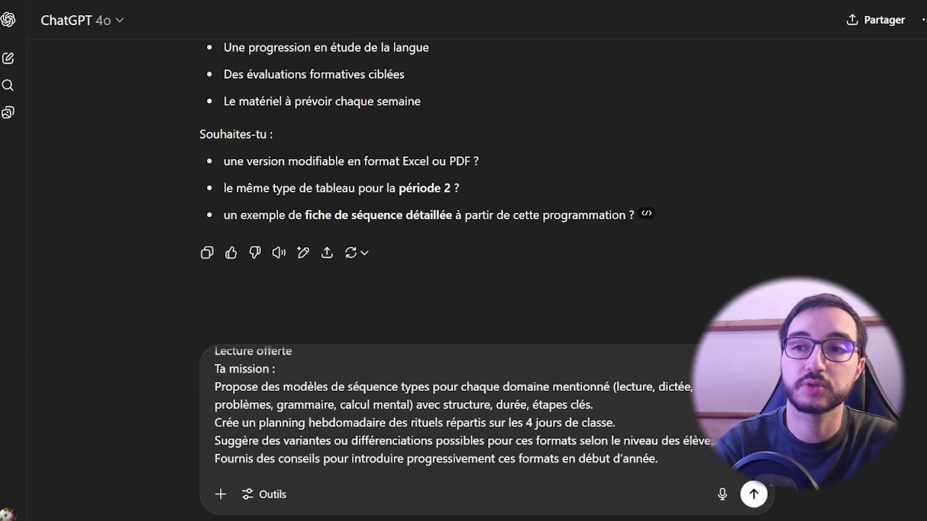
key("Return")
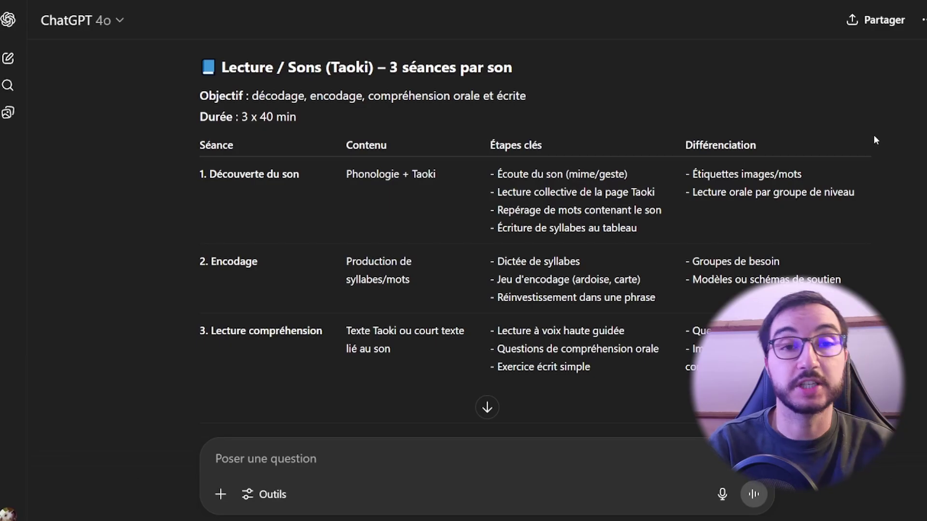
Examine the typical sequence models for reading with Taoki, weekly dictation, mental arithmetic, problems and grammar.
mouse_move(867, 143)
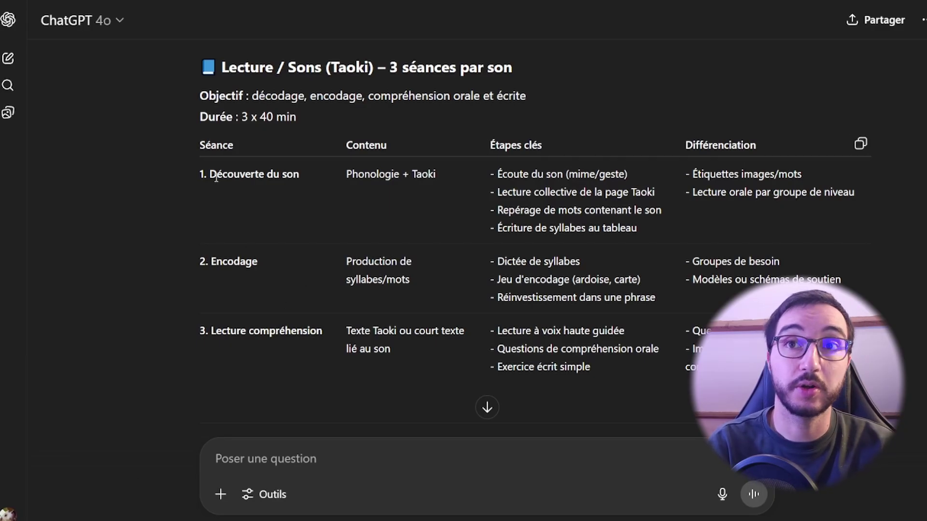
scroll(609, 126, "down", 3)
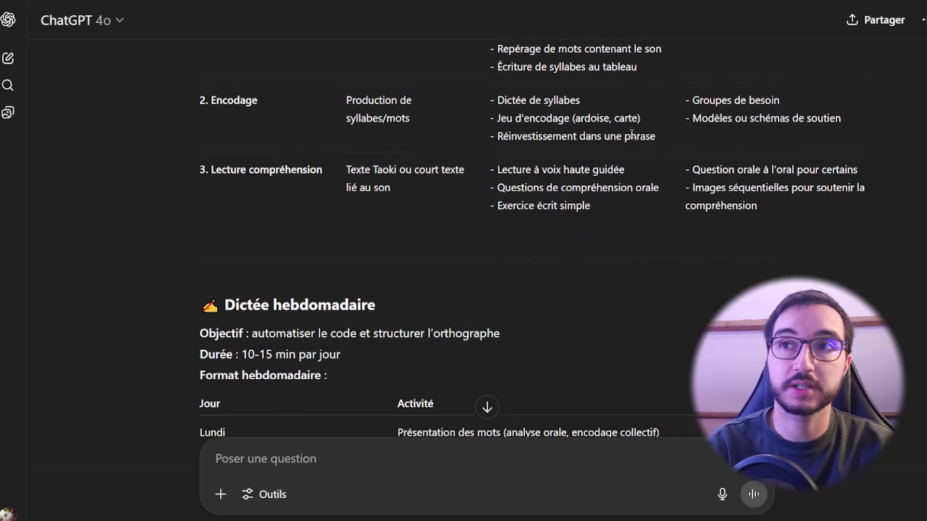
scroll(759, 203, "up", 3)
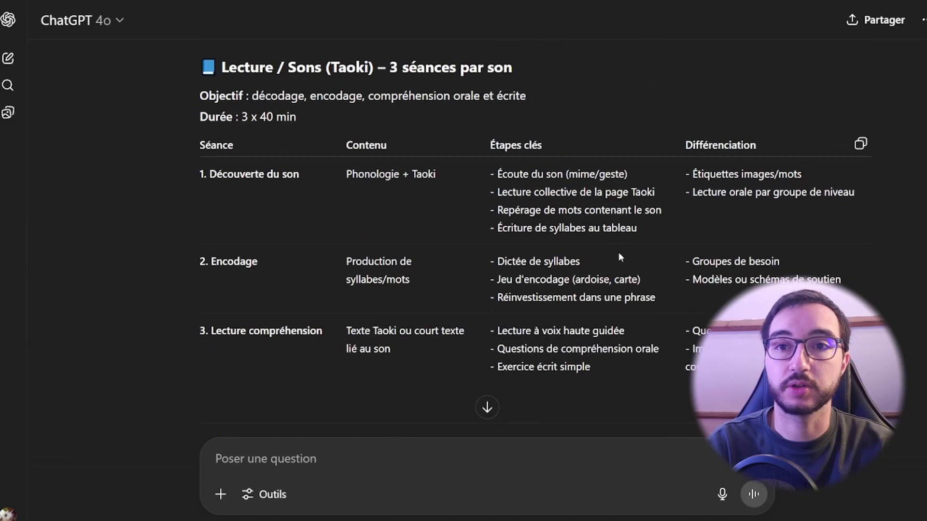
scroll(618, 252, "down", 5)
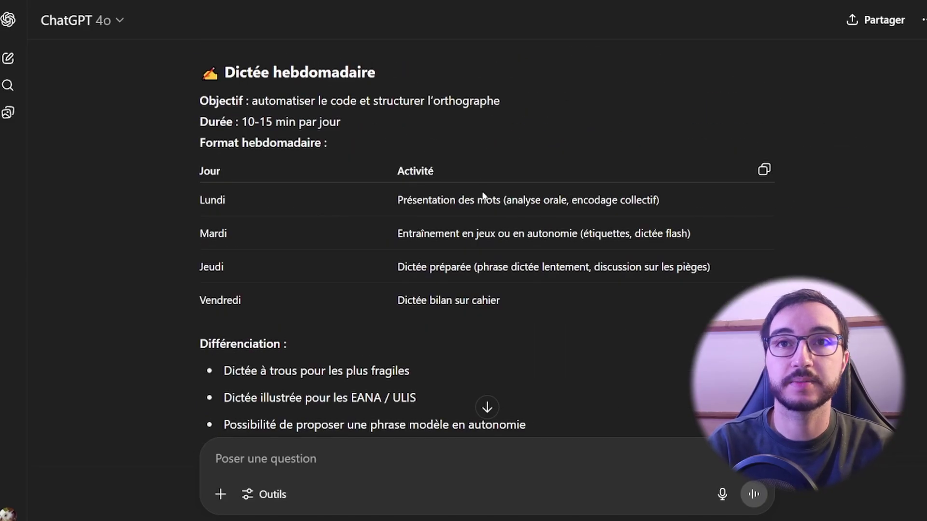
scroll(463, 145, "down", 5)
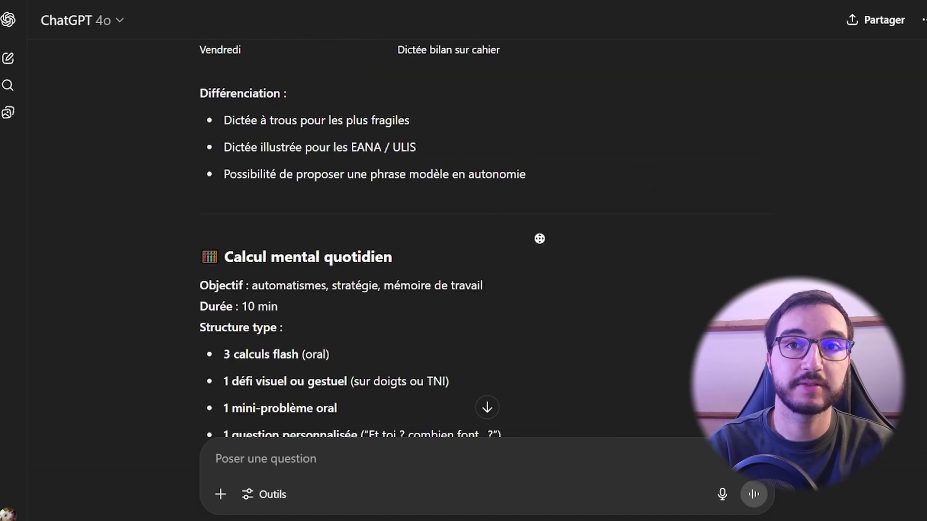
scroll(573, 297, "down", 3)
scroll(495, 260, "down", 10)
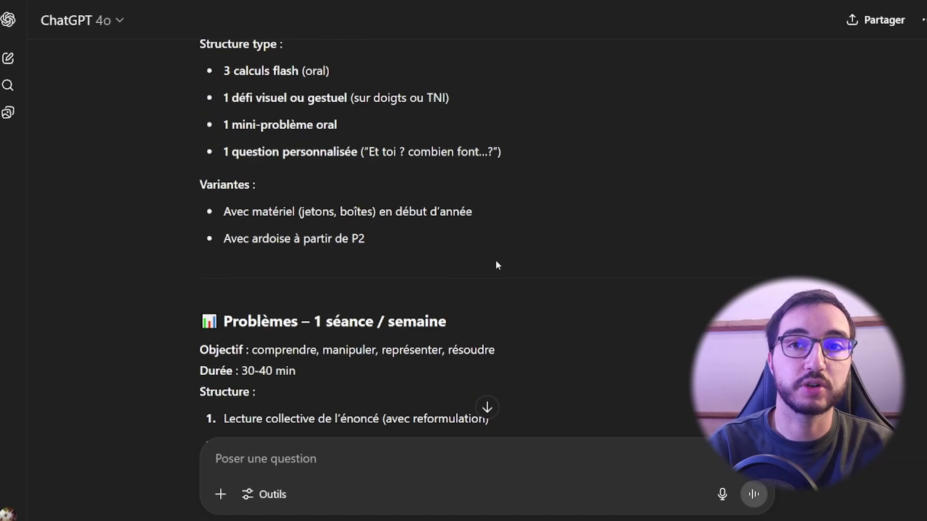
scroll(463, 237, "down", 8)
scroll(468, 236, "up", 4)
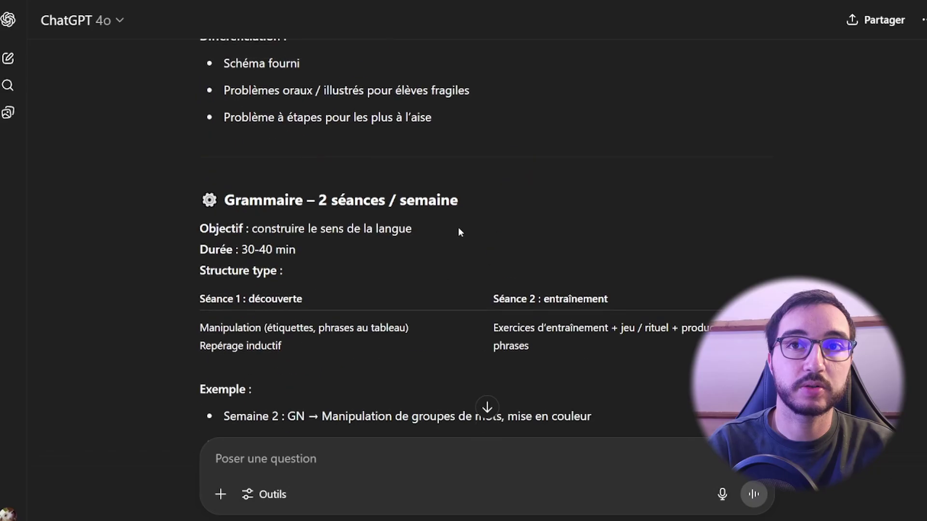
scroll(459, 232, "down", 2)
scroll(471, 285, "down", 10)
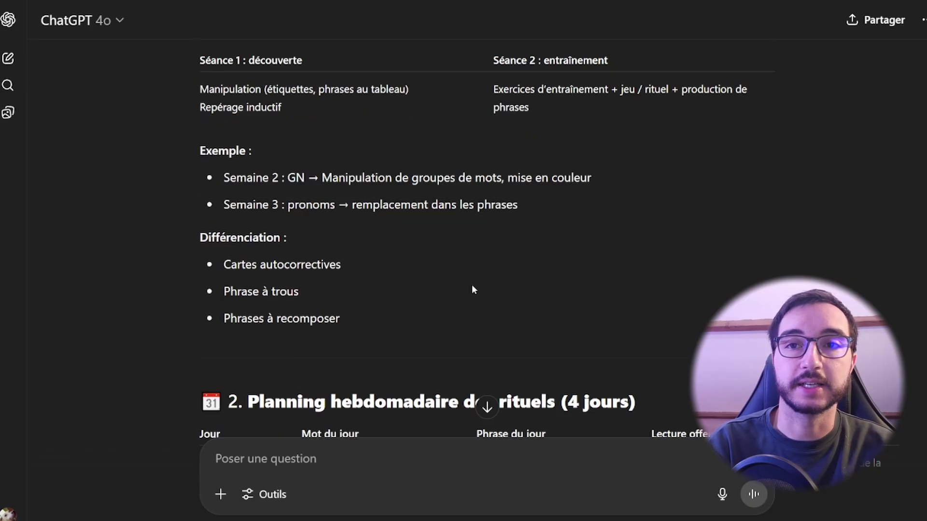
Examine the weekly ritual schedule, the possible variants and differentiation, the gradual introduction advice and the proposed follow-ups.
scroll(577, 246, "up", 1)
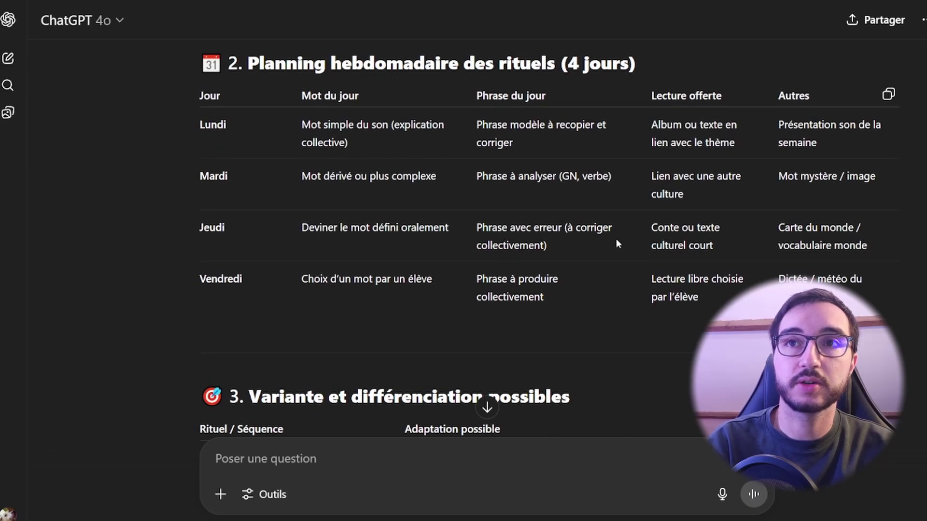
scroll(593, 203, "down", 5)
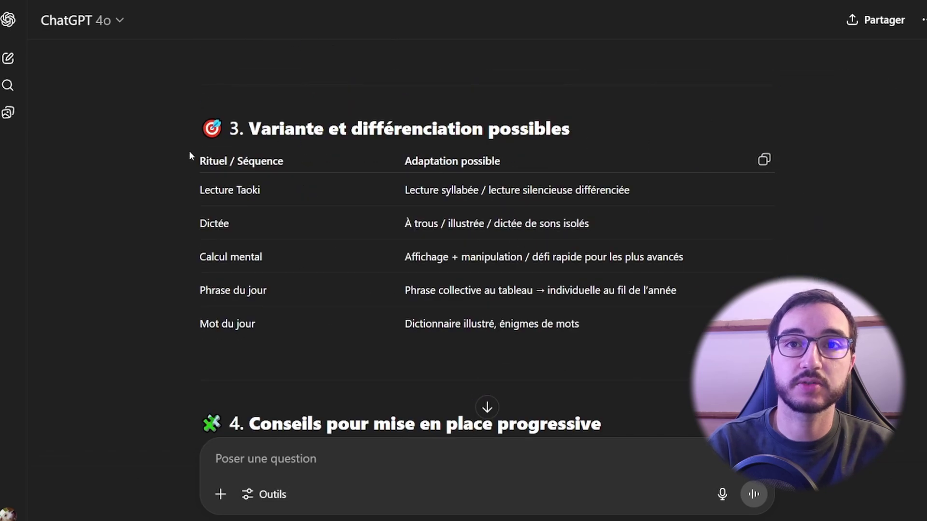
scroll(332, 301, "down", 2)
scroll(333, 302, "down", 5)
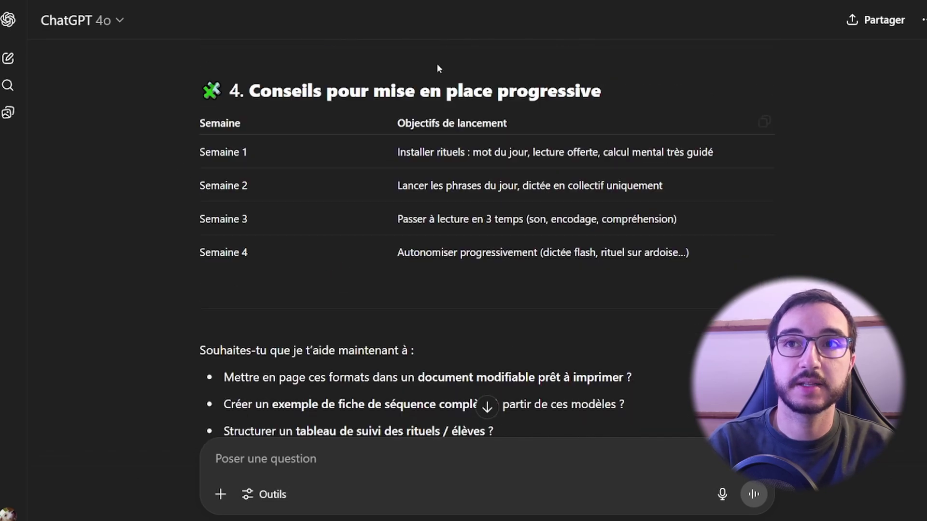
scroll(416, 214, "down", 3)
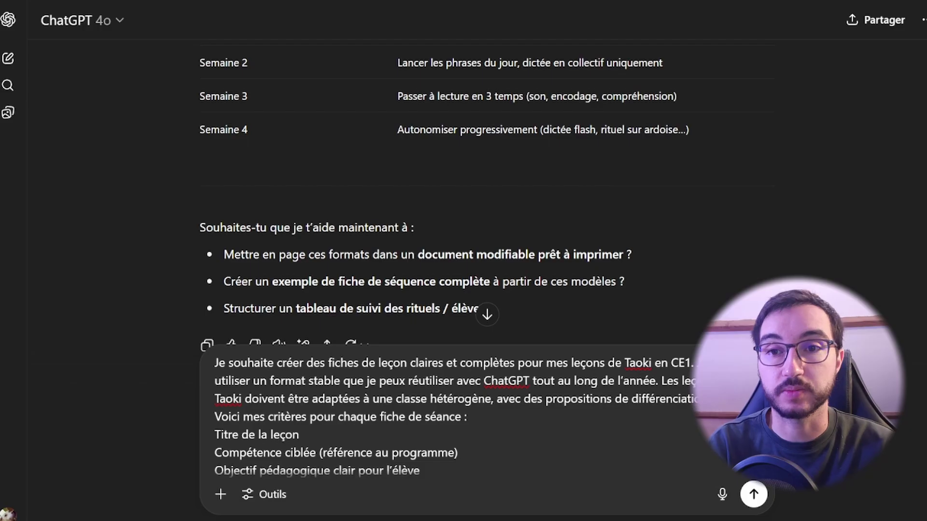
Review the drafted prompt for reusable Taoki lesson sheets, including the session sheet criteria and the requested example on the verb "avoir".
scroll(449, 415, "down", 3)
scroll(449, 415, "down", 1)
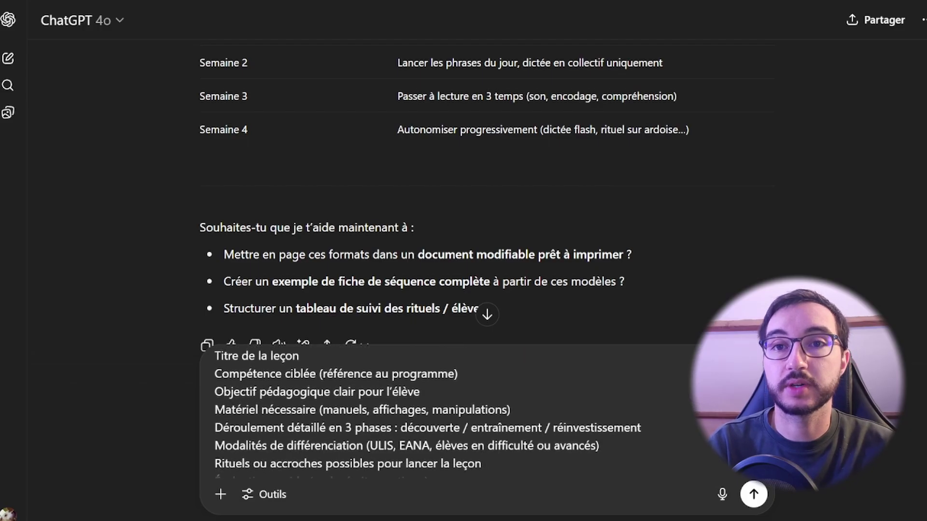
scroll(449, 415, "down", 1)
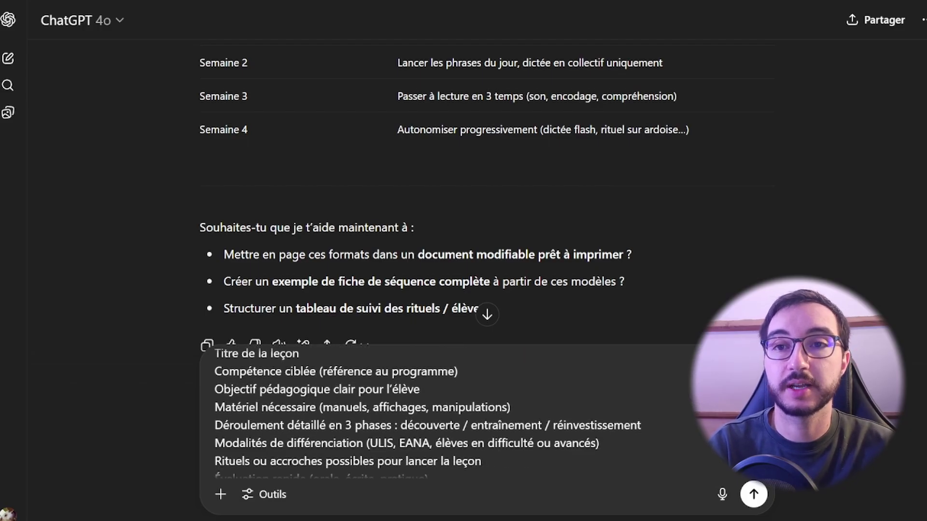
scroll(449, 415, "down", 2)
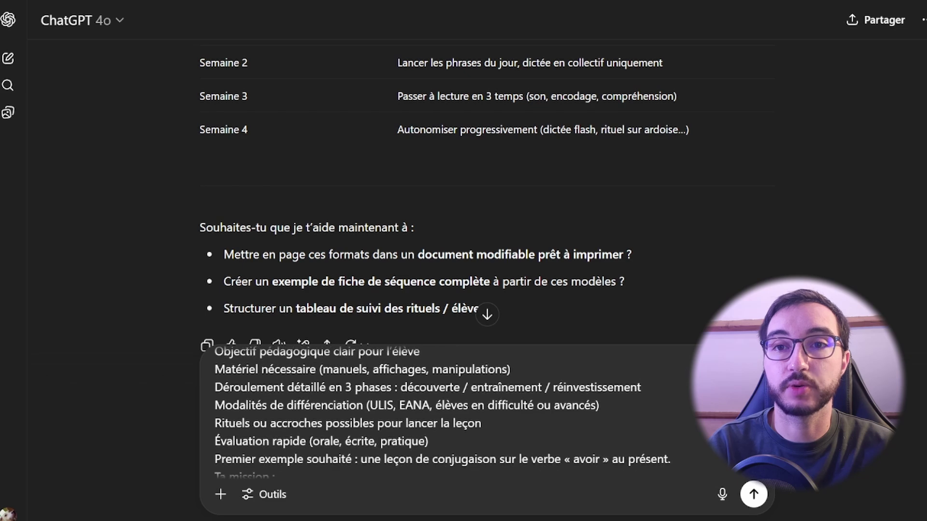
scroll(449, 415, "down", 5)
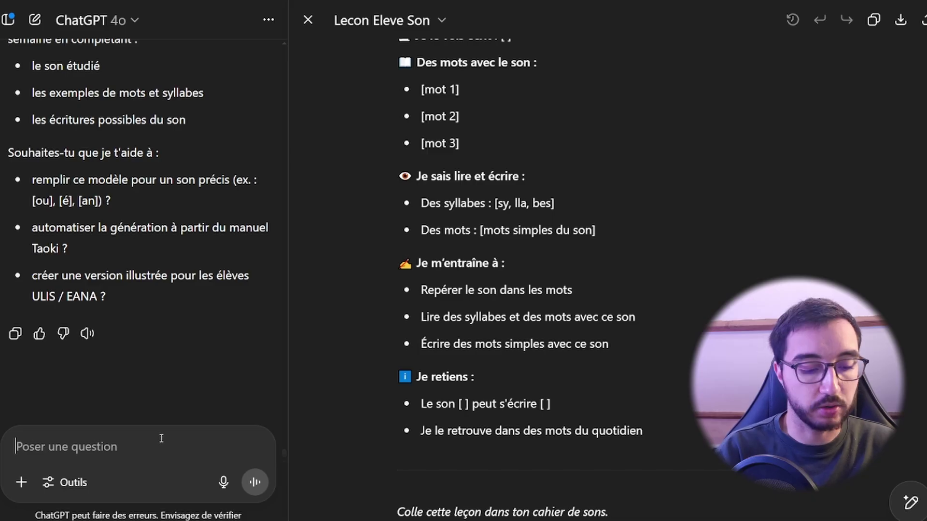
Have the student sound lesson template filled in with "Complète avec le son [A]" and request another version for "[é]".
type("Compl")
type("ète avec le son [A]")
key("Return")
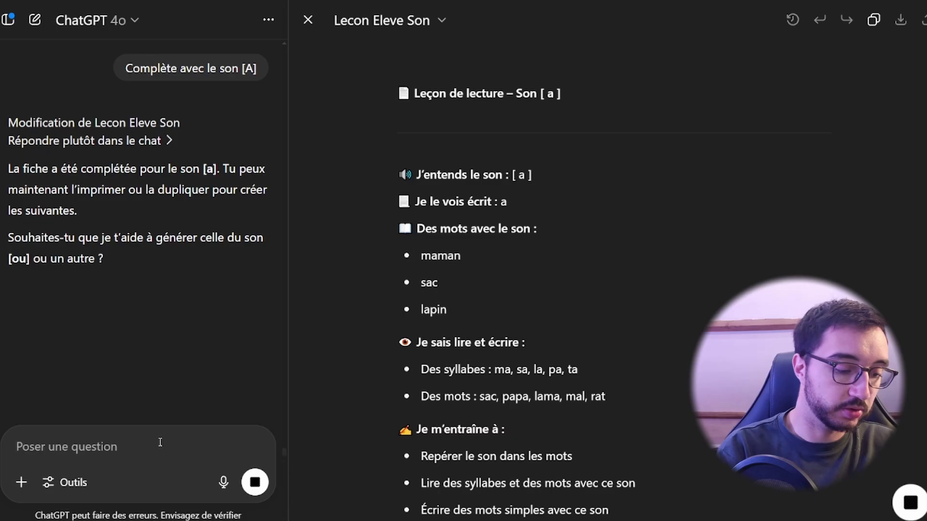
type("[é]")
key("Return")
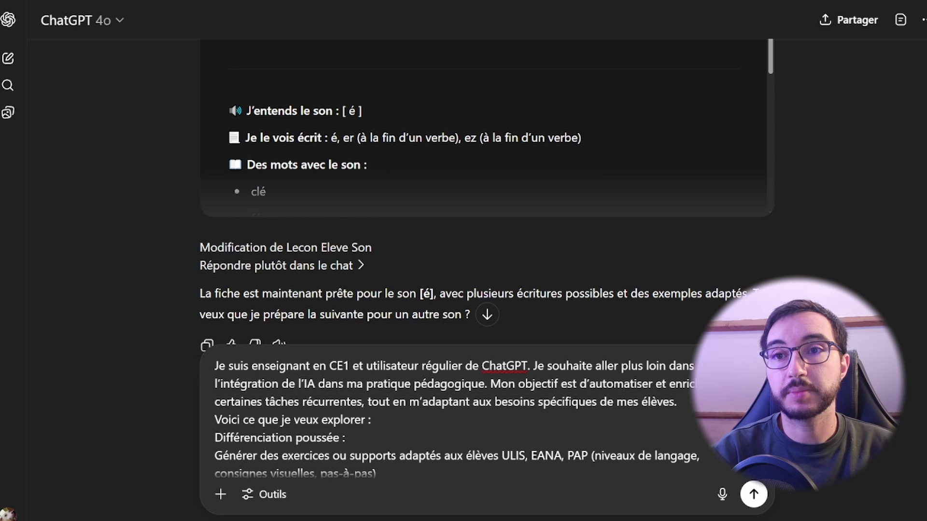
Review the drafted prompt on advanced differentiation, interactive and visual supports, and tracking and evaluation for CE1, and submit it.
scroll(454, 416, "down", 3)
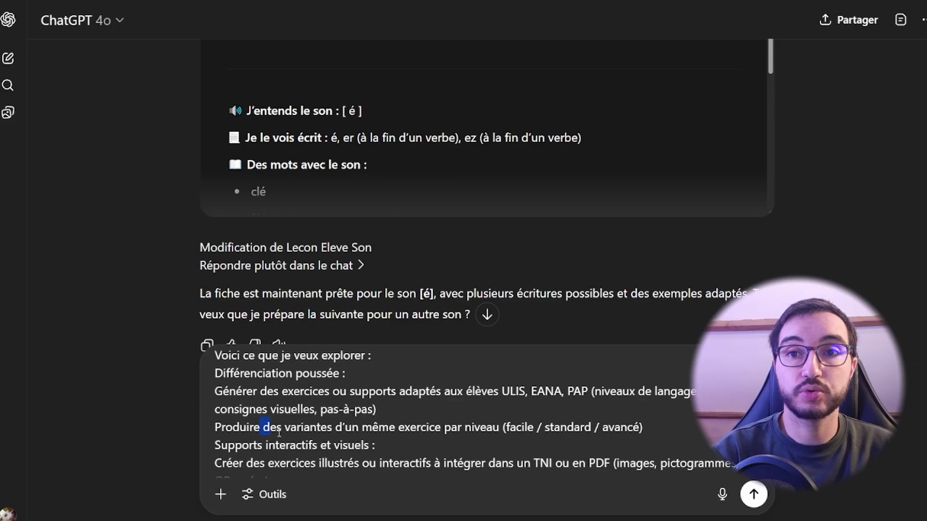
left_click_drag(279, 433, 449, 433)
left_click(695, 410)
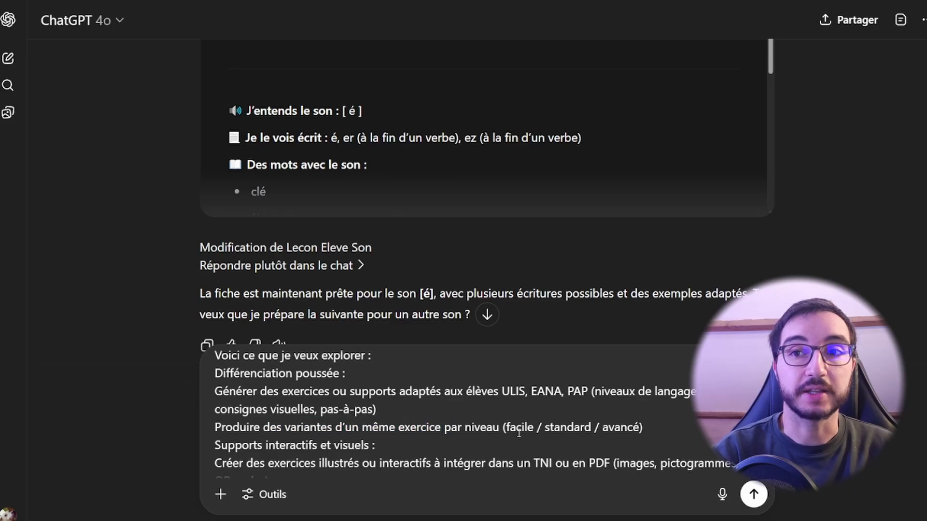
scroll(453, 413, "down", 2)
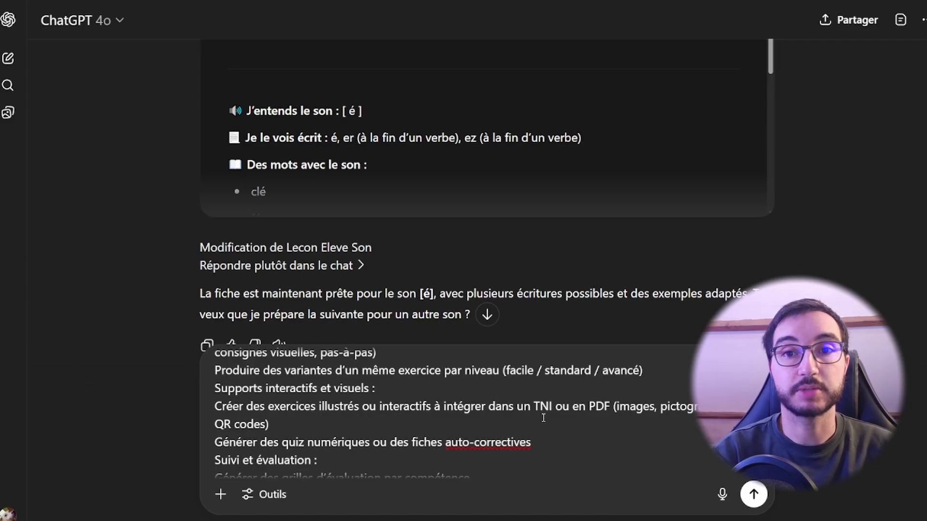
scroll(453, 412, "down", 1)
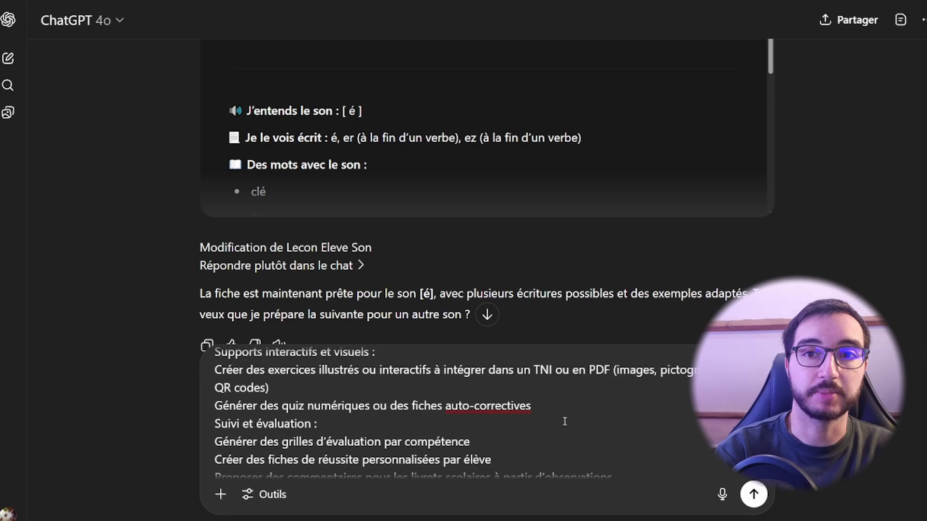
scroll(457, 413, "down", 1)
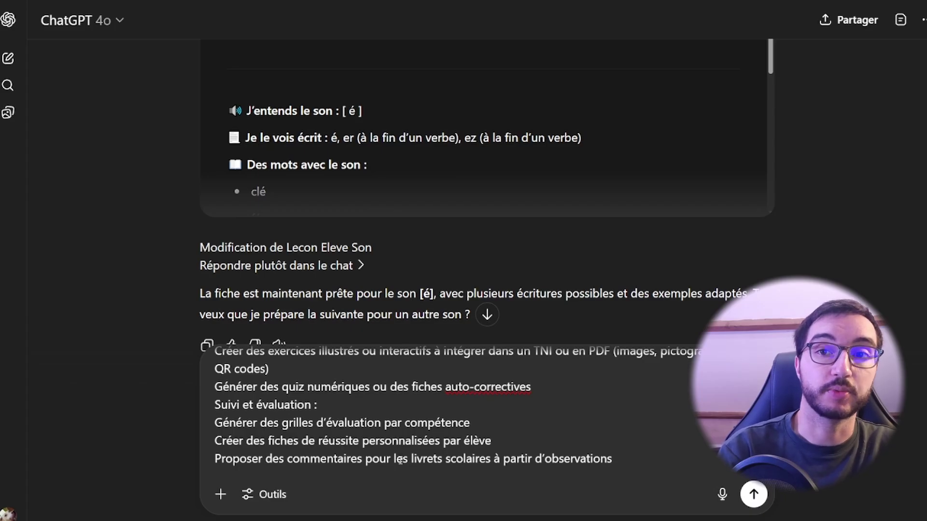
key("Return")
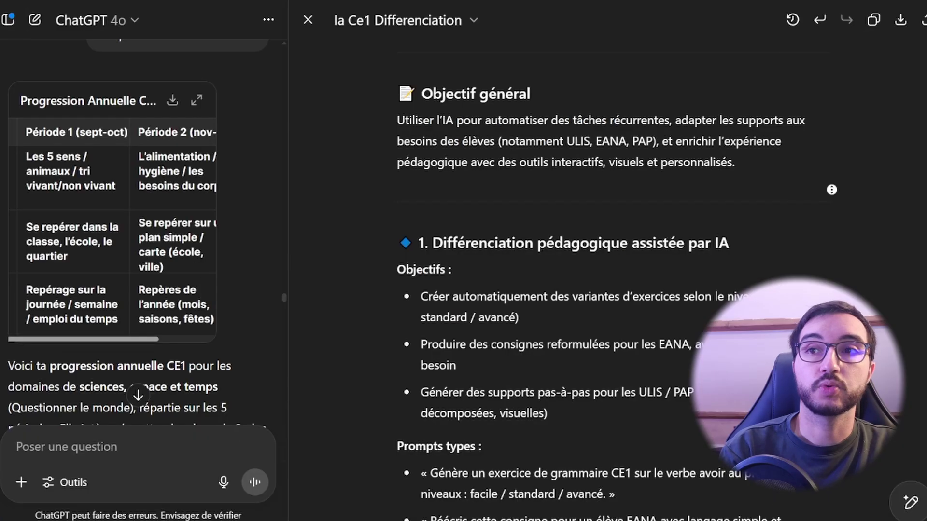
Examine the generated AI integration plan: differentiation, interactive supports, individual tracking, sample prompts, complementary tools and the monthly AI routine.
scroll(649, 280, "up", 3)
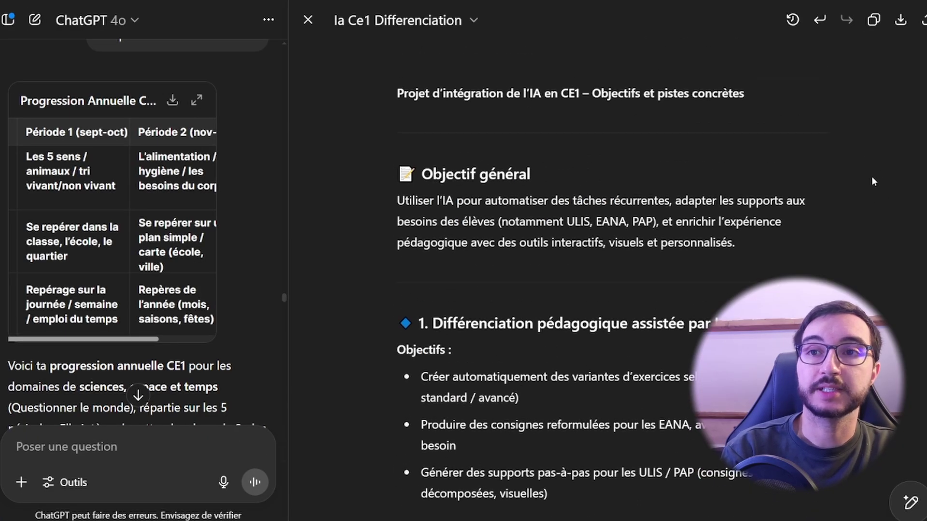
scroll(871, 181, "down", 7)
scroll(899, 182, "up", 4)
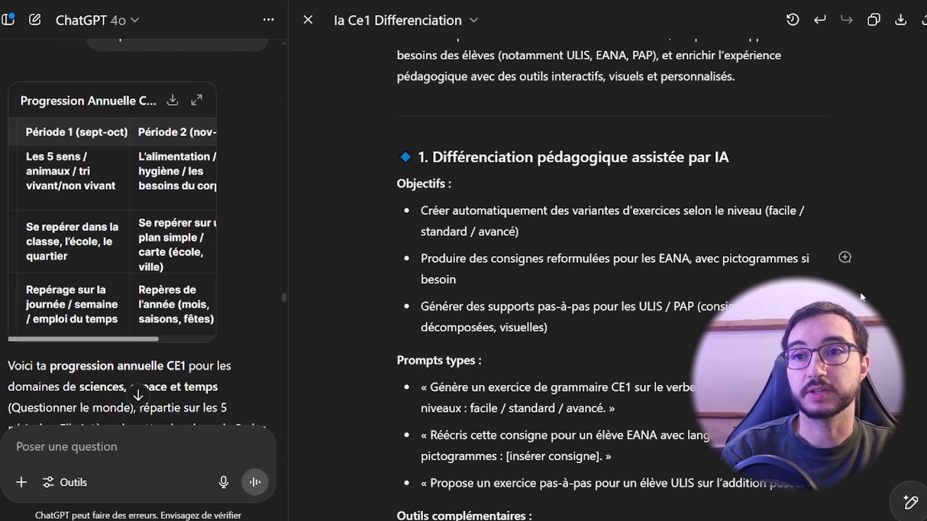
scroll(594, 295, "down", 3)
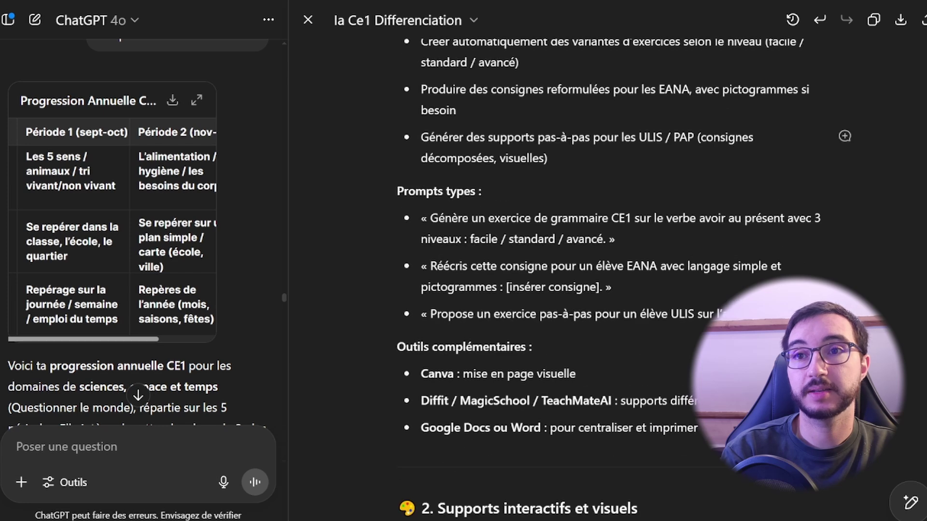
scroll(730, 236, "down", 6)
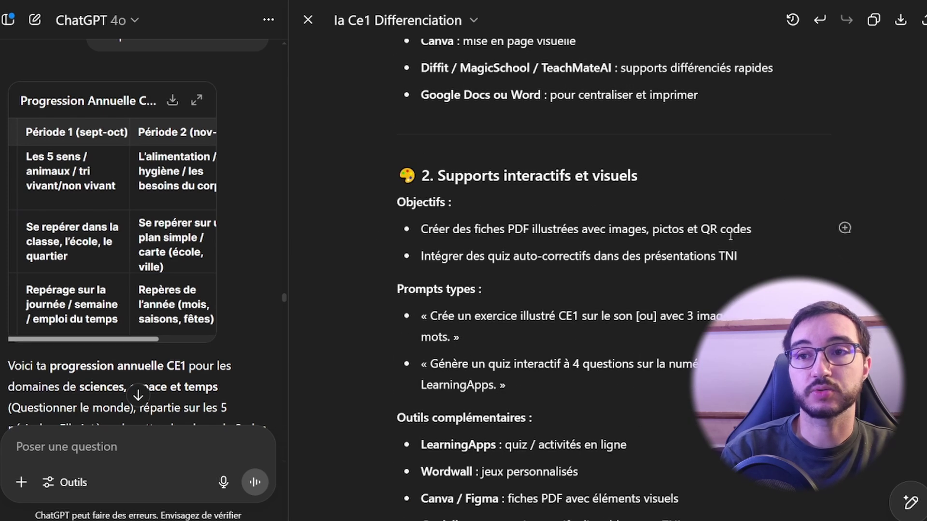
scroll(730, 235, "down", 3)
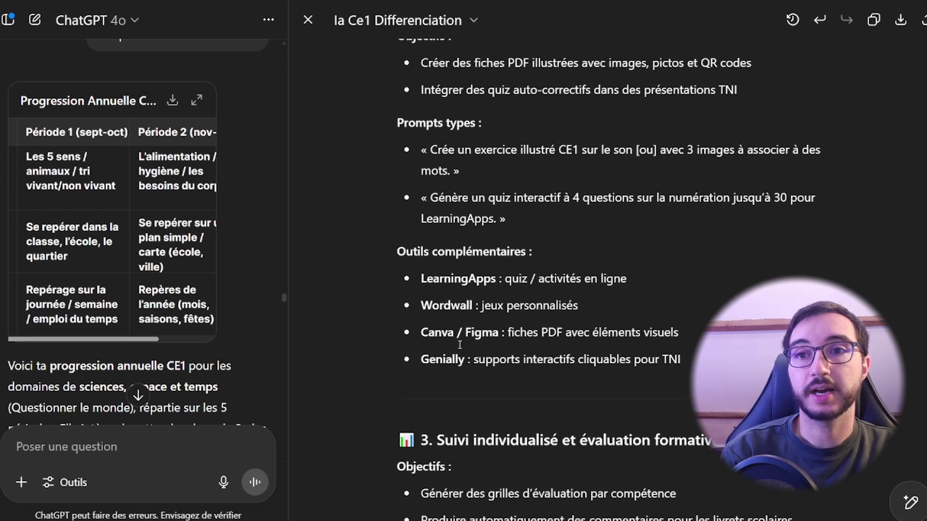
scroll(873, 253, "down", 12)
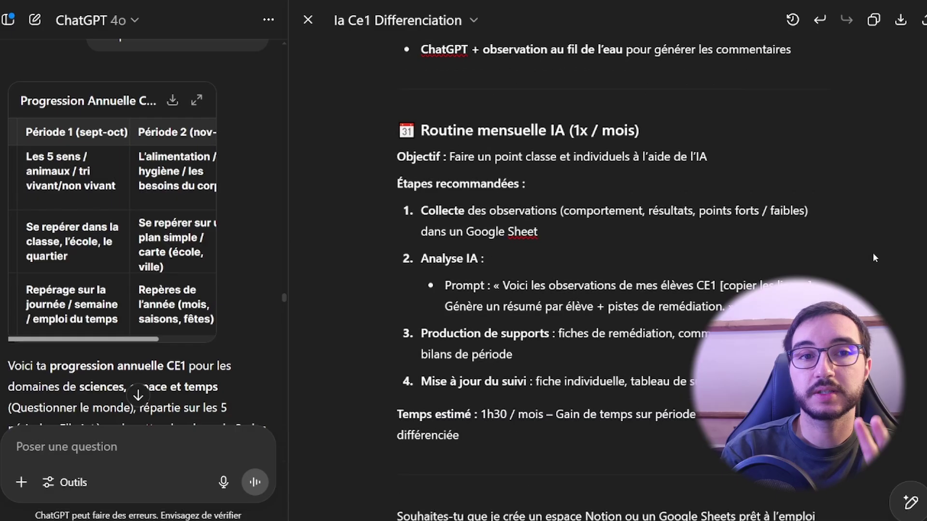